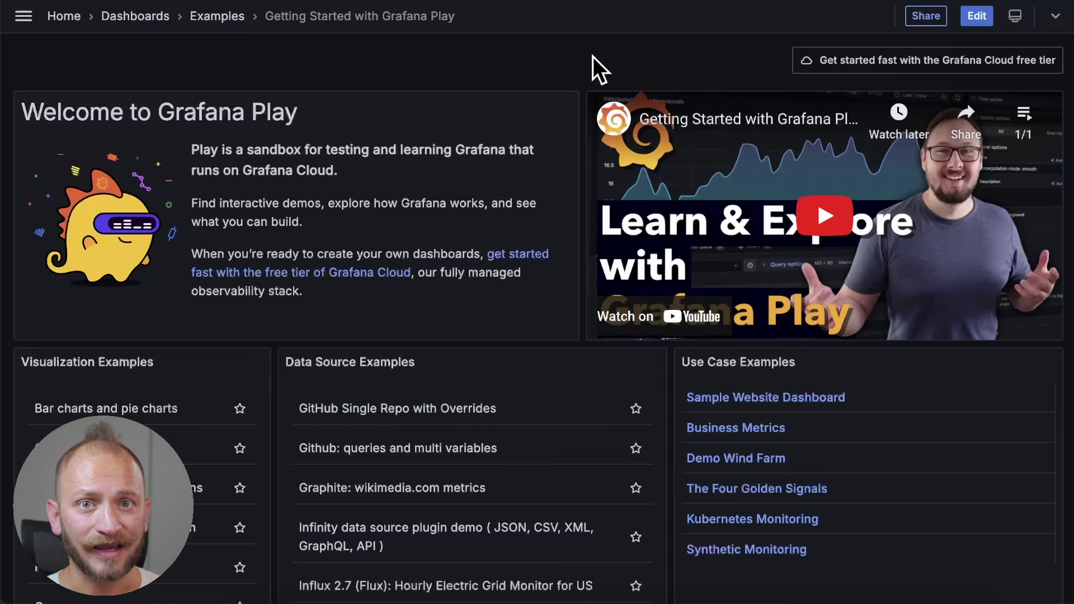
Step: Add a new visualization panel to the dashboard and make it a Bar gauge
{"action": "left_click", "coordinate": [975, 18]}
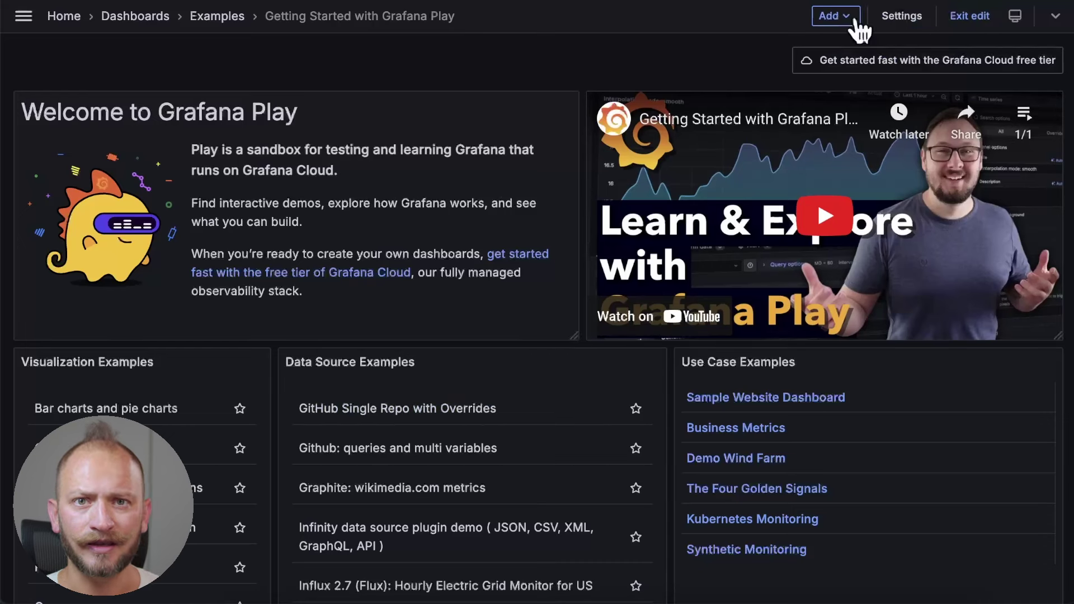
{"action": "left_click", "coordinate": [842, 18]}
{"action": "left_click", "coordinate": [841, 43]}
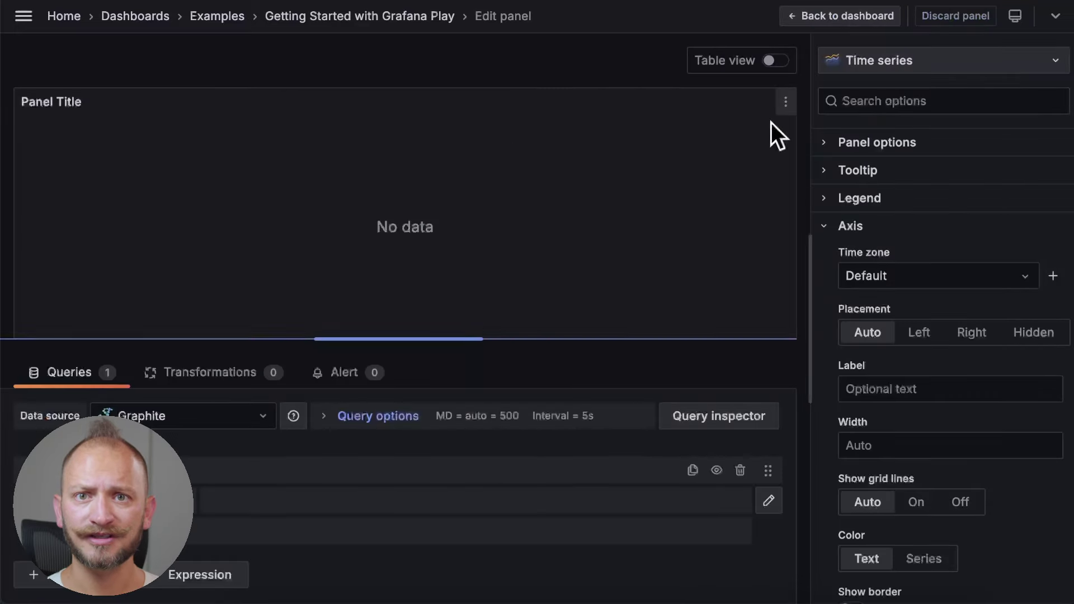
{"action": "left_click", "coordinate": [903, 71]}
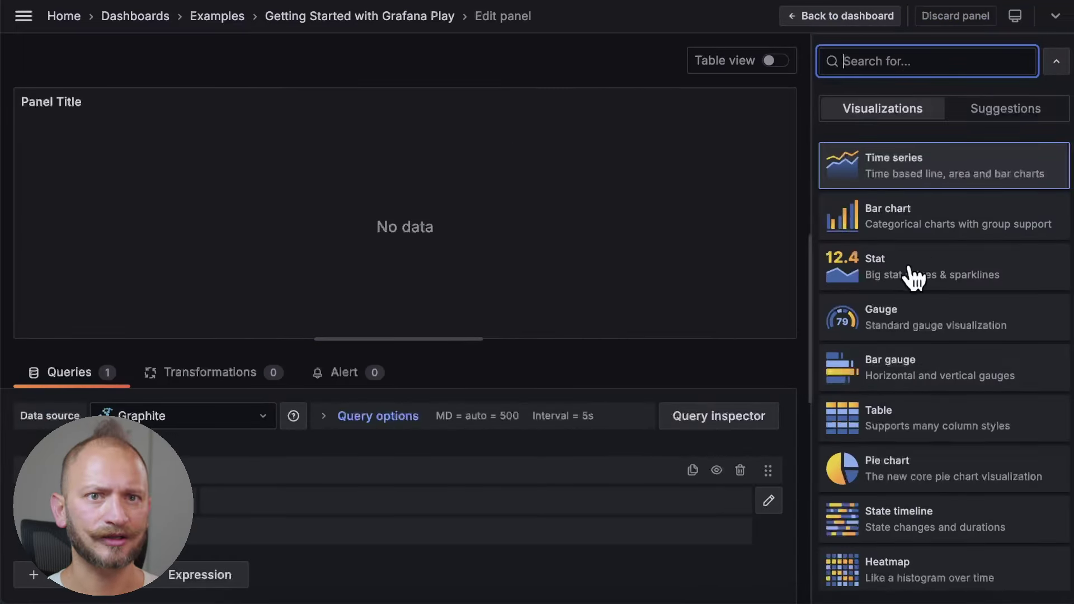
{"action": "left_click", "coordinate": [898, 361]}
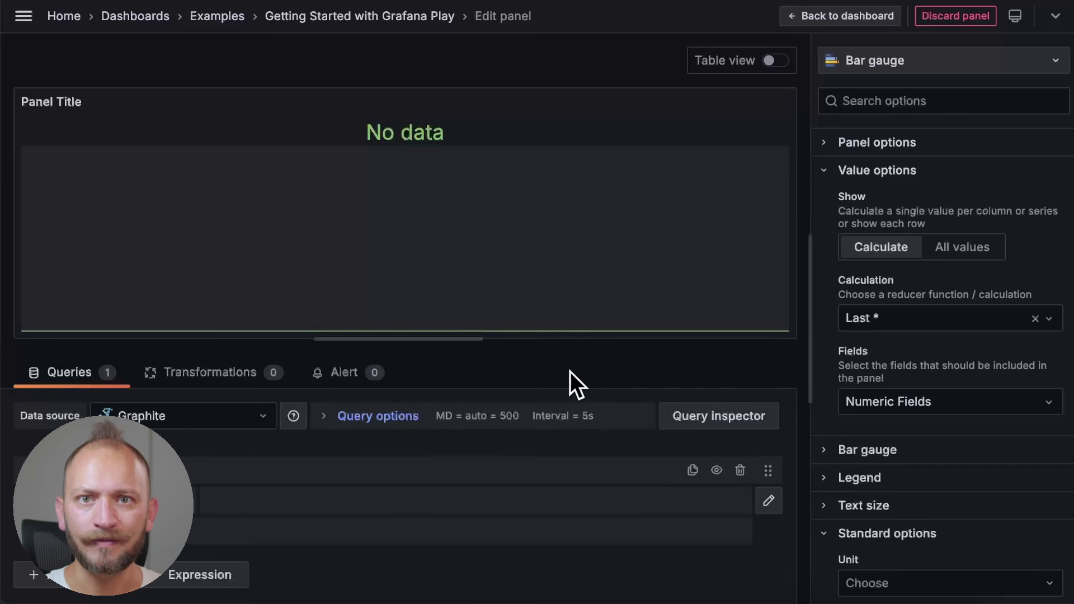
Step: Title the panel 'My first BarGauge'
{"action": "left_click", "coordinate": [846, 146]}
{"action": "triple_click", "coordinate": [958, 197]}
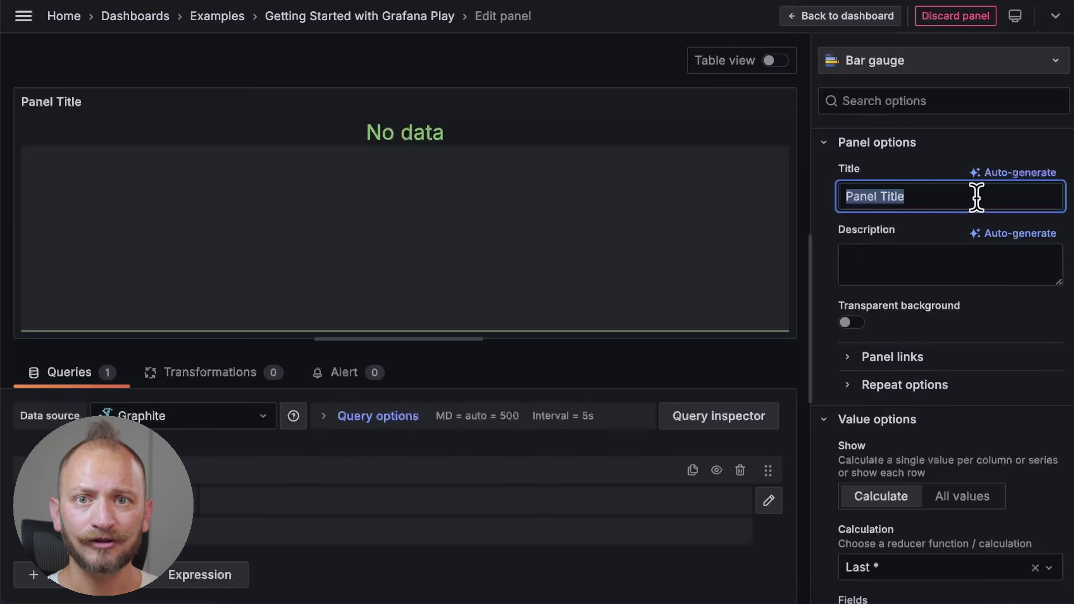
{"action": "type", "text": "My firs"}
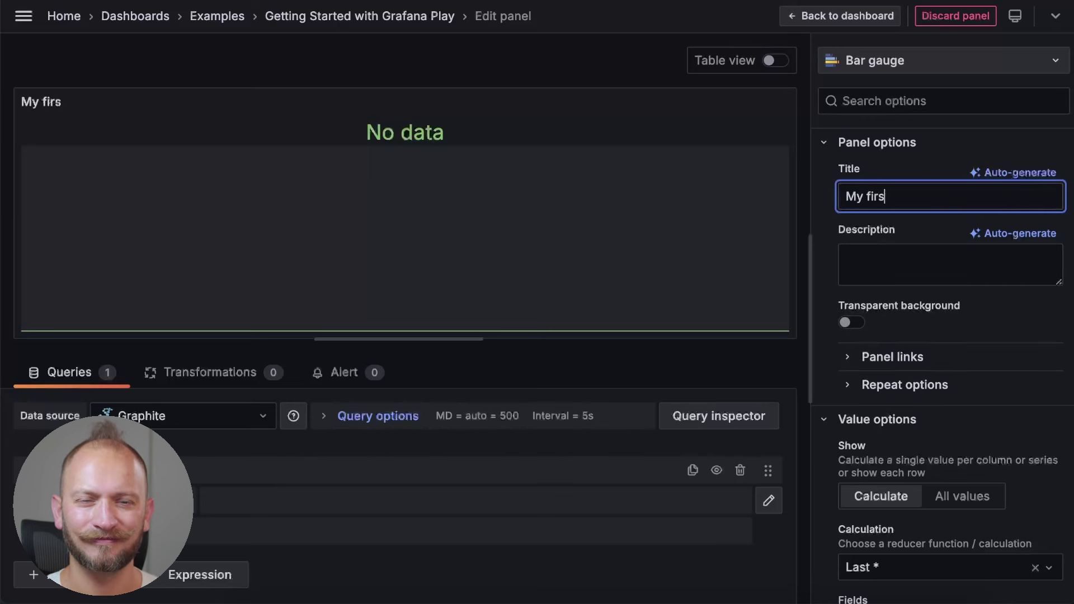
{"action": "type", "text": "t BarGauge"}
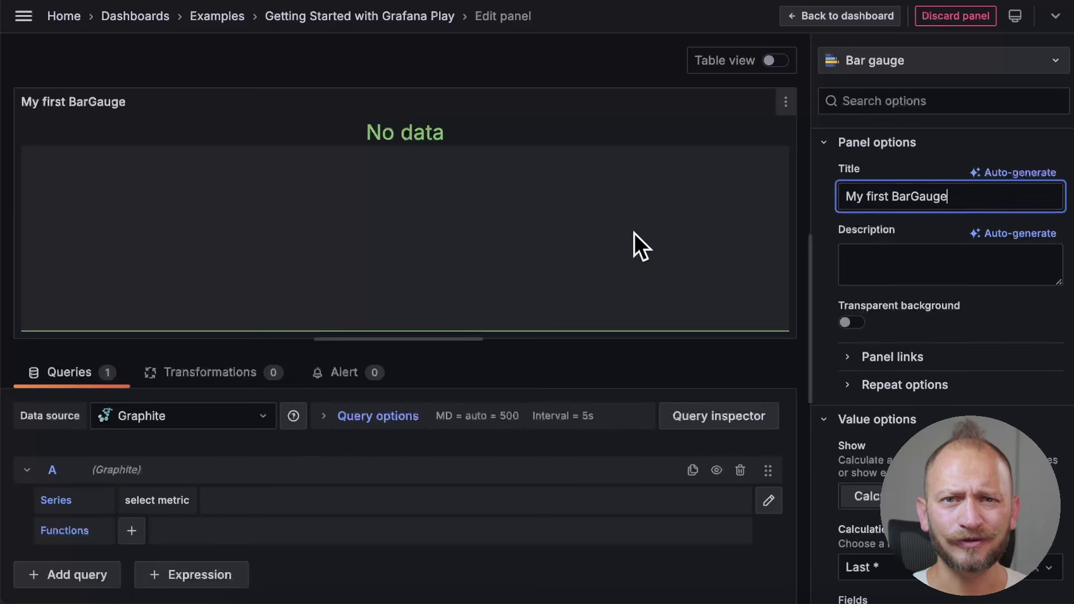
{"action": "left_click", "coordinate": [642, 376]}
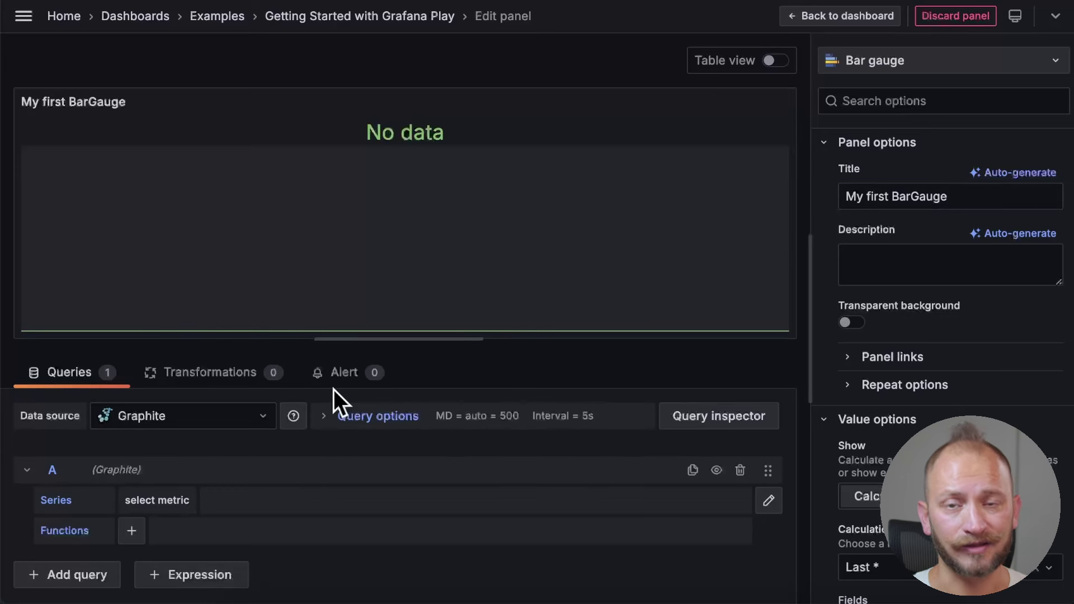
Step: Switch the panel's data source to dev-dashboards TestData DB
{"action": "left_click", "coordinate": [262, 417]}
{"action": "scroll", "coordinate": [246, 464], "scroll_direction": "down", "scroll_amount": 2}
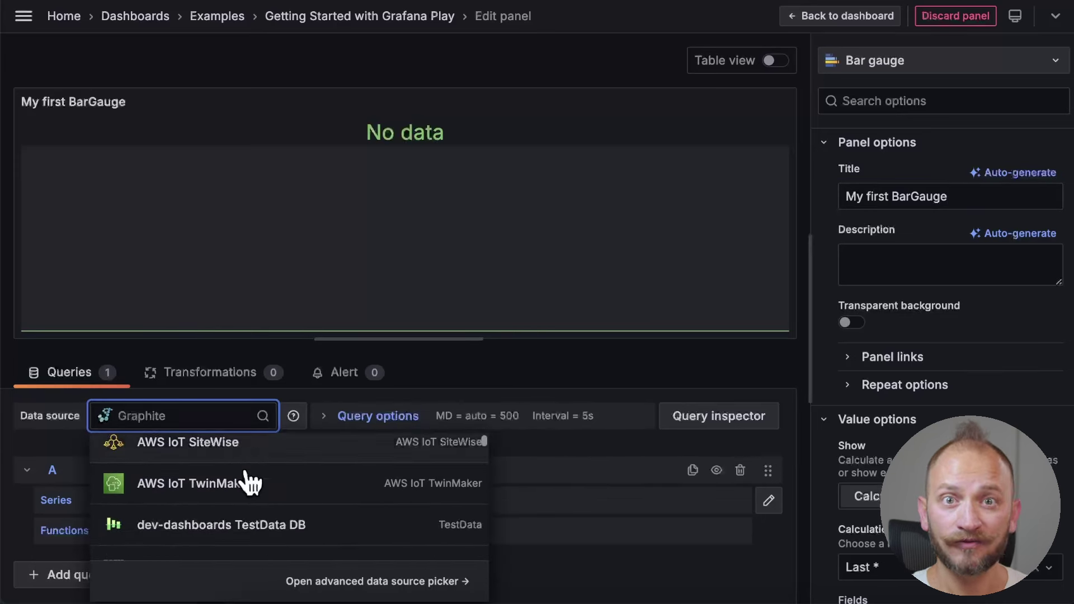
{"action": "left_click", "coordinate": [249, 529]}
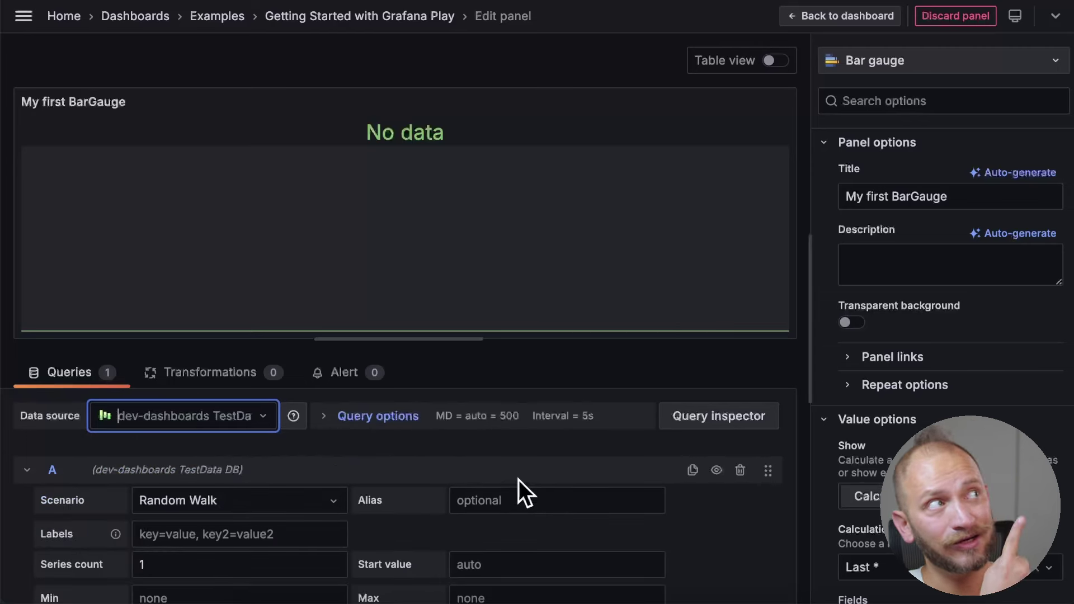
{"action": "scroll", "coordinate": [518, 480], "scroll_direction": "down", "scroll_amount": 1}
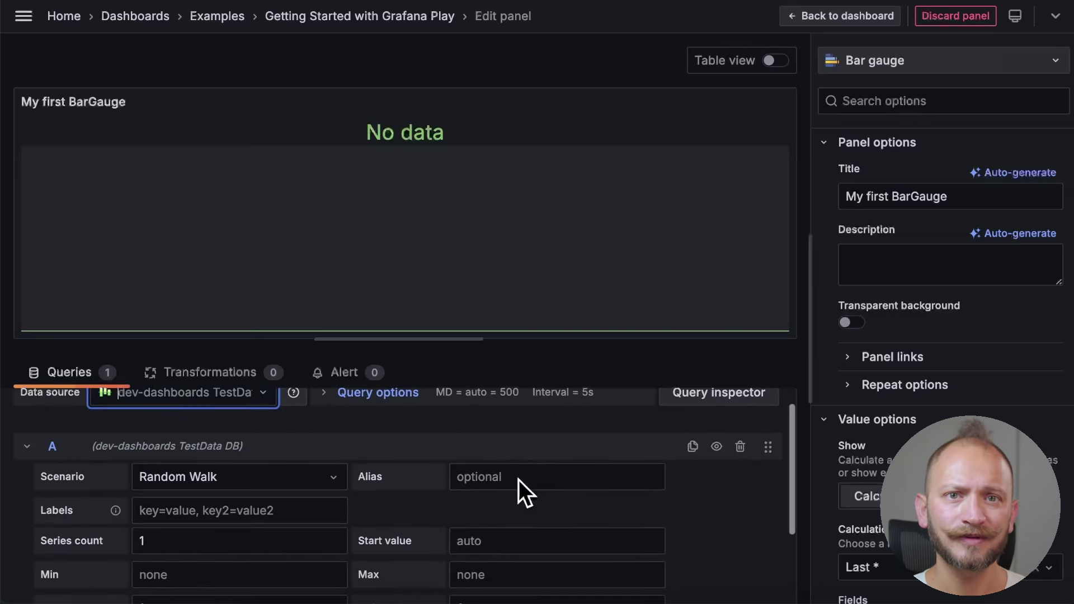
Step: Use the CSV File scenario with population_by_state.csv as the data
{"action": "left_click", "coordinate": [330, 483]}
{"action": "left_click", "coordinate": [234, 323]}
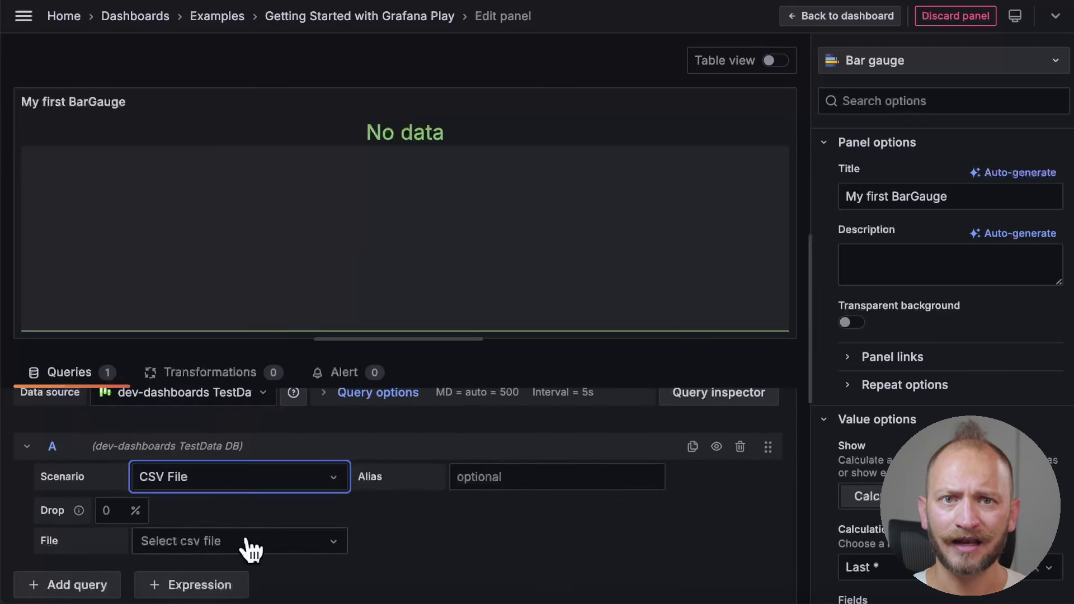
{"action": "left_click", "coordinate": [248, 542]}
{"action": "left_click", "coordinate": [216, 327]}
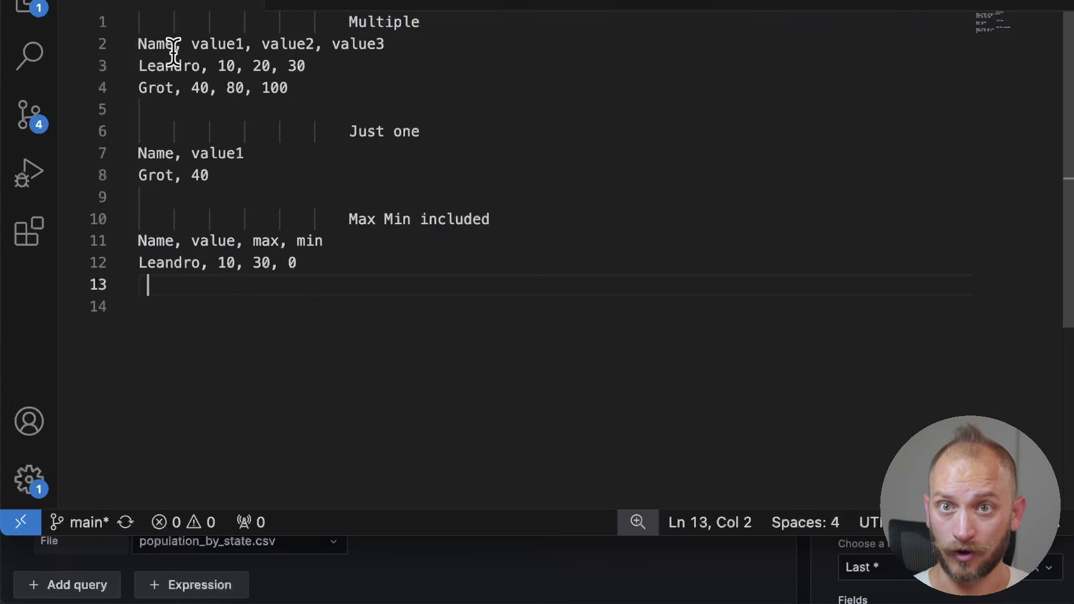
Step: Point out the values 10, 100, 80 and 40, the value1 header and the Grot label in the samples
{"action": "double_click", "coordinate": [230, 65]}
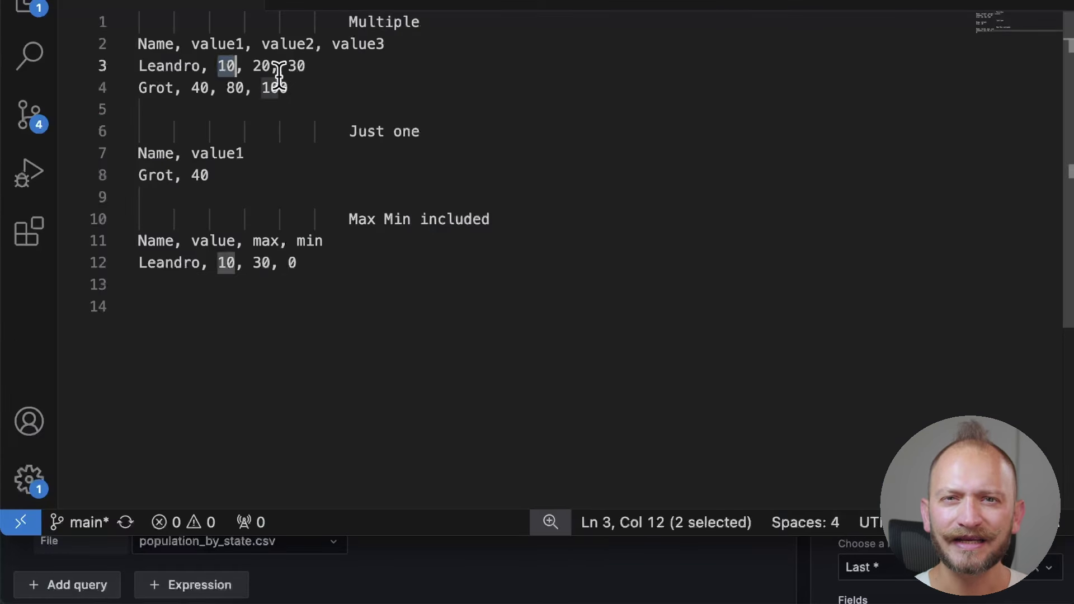
{"action": "double_click", "coordinate": [276, 89]}
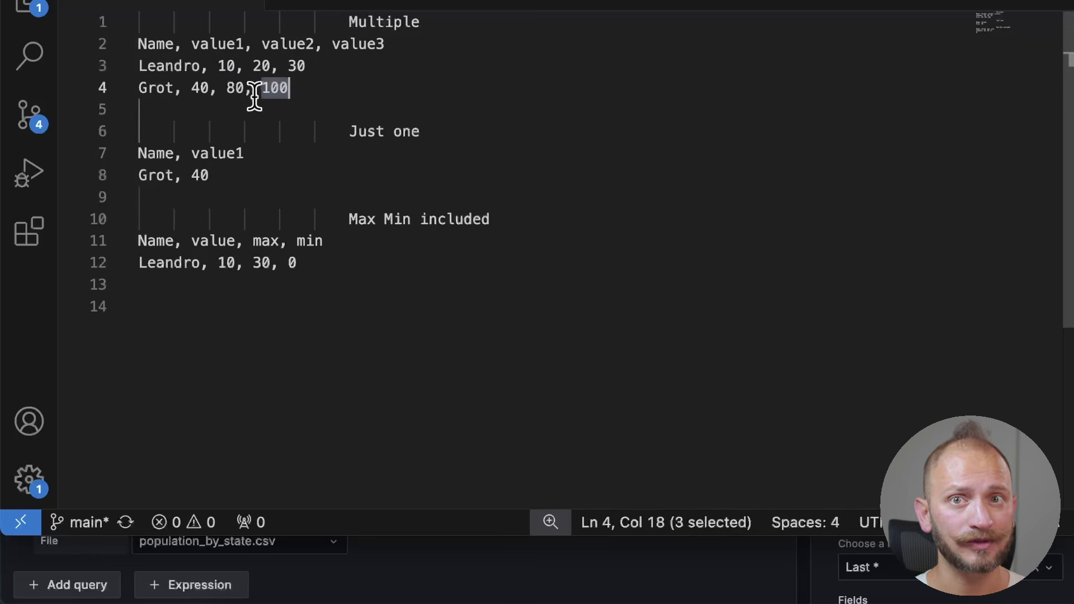
{"action": "left_click", "coordinate": [201, 178]}
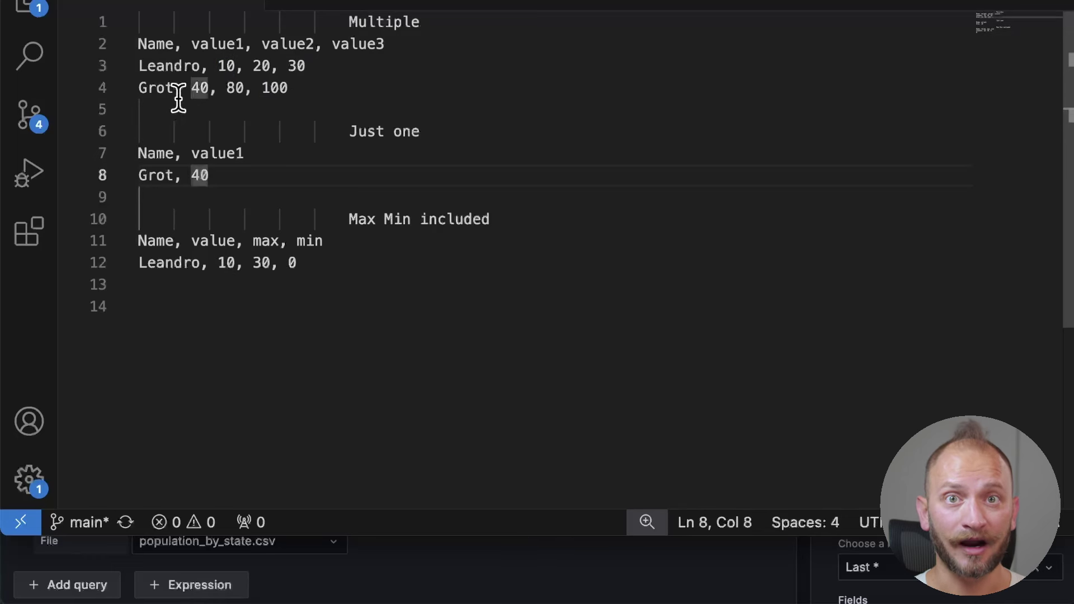
{"action": "left_click", "coordinate": [311, 90]}
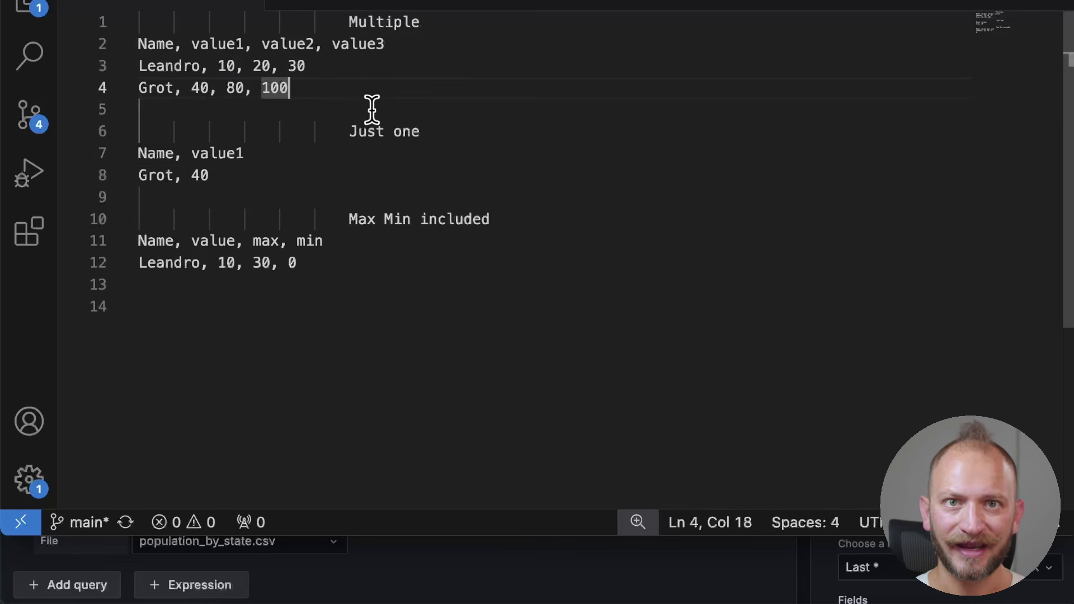
{"action": "double_click", "coordinate": [233, 88]}
{"action": "double_click", "coordinate": [200, 88]}
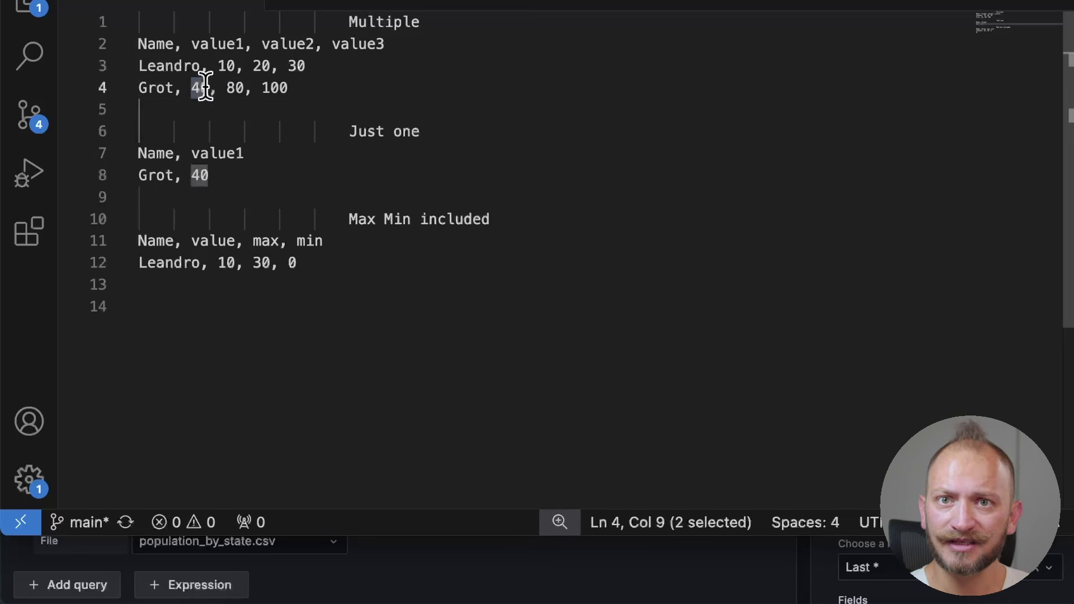
{"action": "double_click", "coordinate": [217, 43]}
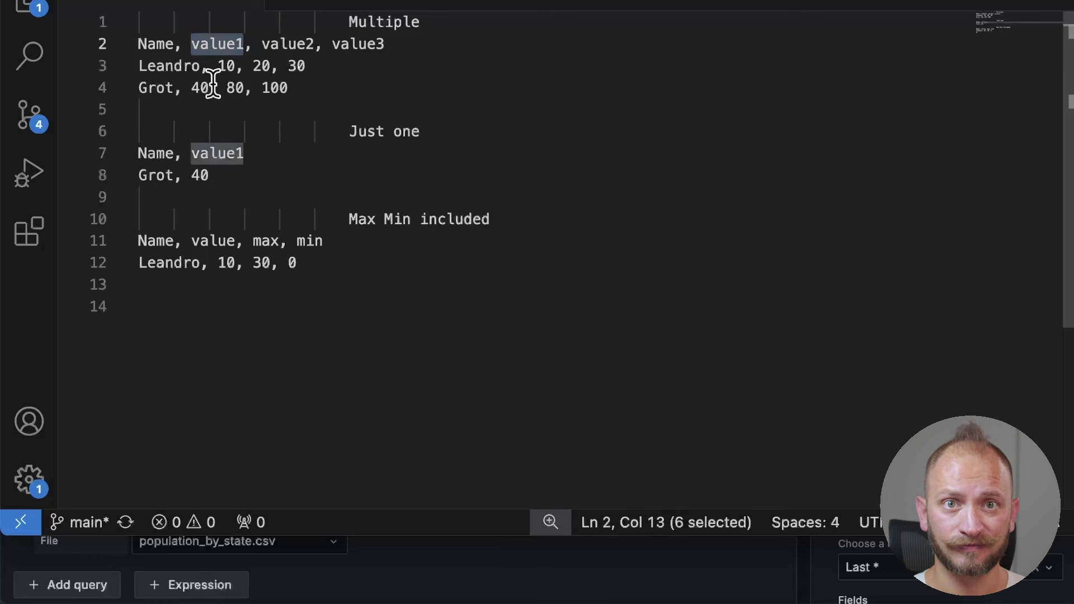
{"action": "double_click", "coordinate": [203, 88]}
{"action": "double_click", "coordinate": [152, 88]}
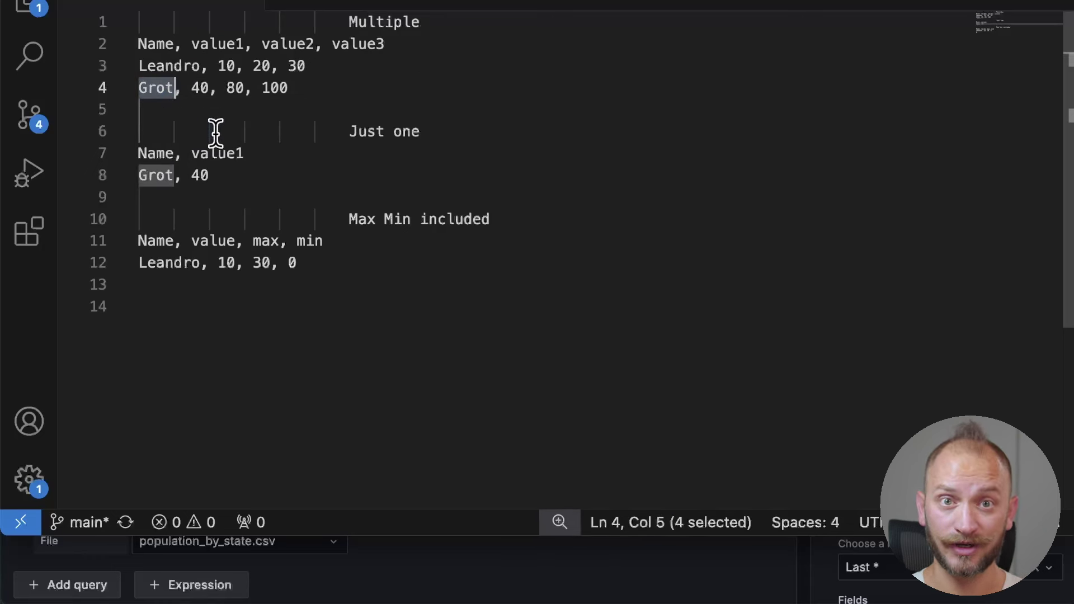
{"action": "left_click", "coordinate": [156, 175]}
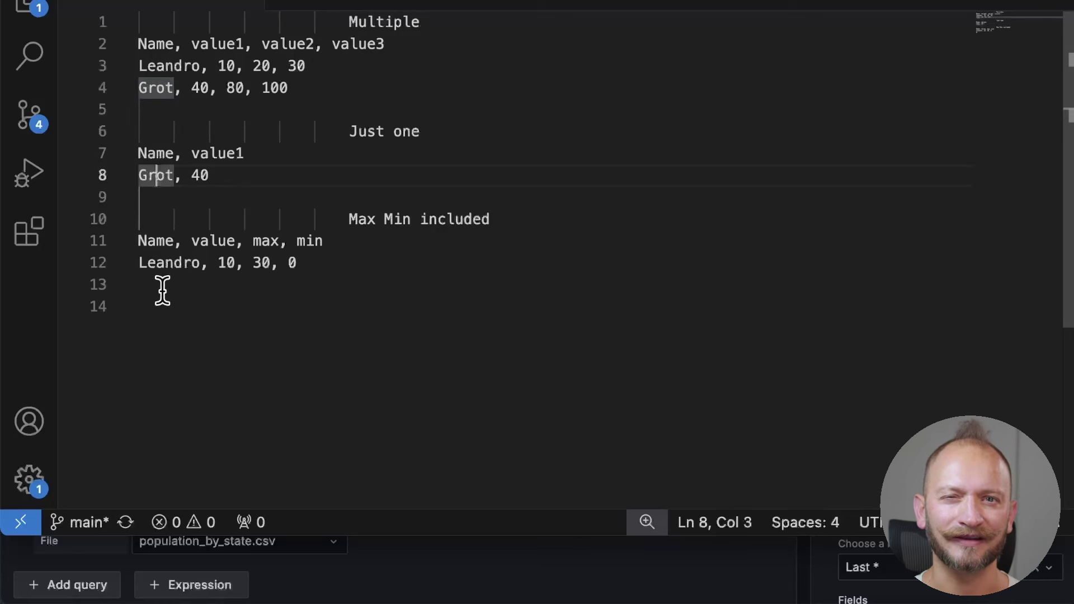
Step: Select the Multiple block's header and two data rows in VS Code
{"action": "left_click", "coordinate": [174, 263]}
{"action": "left_click", "coordinate": [252, 175]}
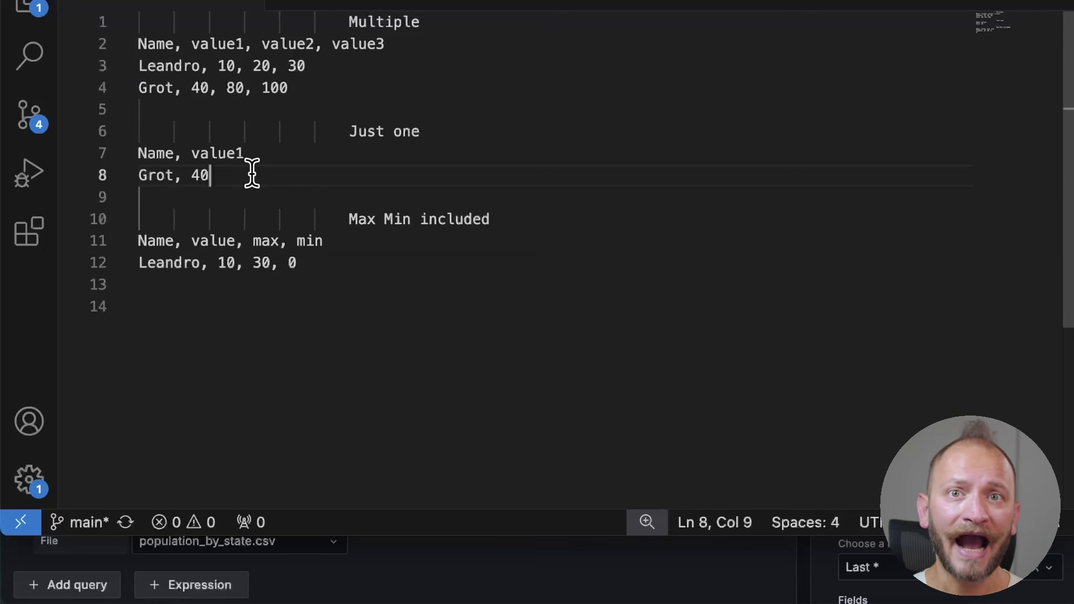
{"action": "mouse_move", "coordinate": [376, 300]}
{"action": "left_mouse_down"}
{"action": "mouse_move", "coordinate": [161, 149]}
{"action": "mouse_move", "coordinate": [95, 32]}
{"action": "mouse_move", "coordinate": [95, 11]}
{"action": "mouse_move", "coordinate": [137, 88]}
{"action": "mouse_move", "coordinate": [366, 280]}
{"action": "left_mouse_up"}
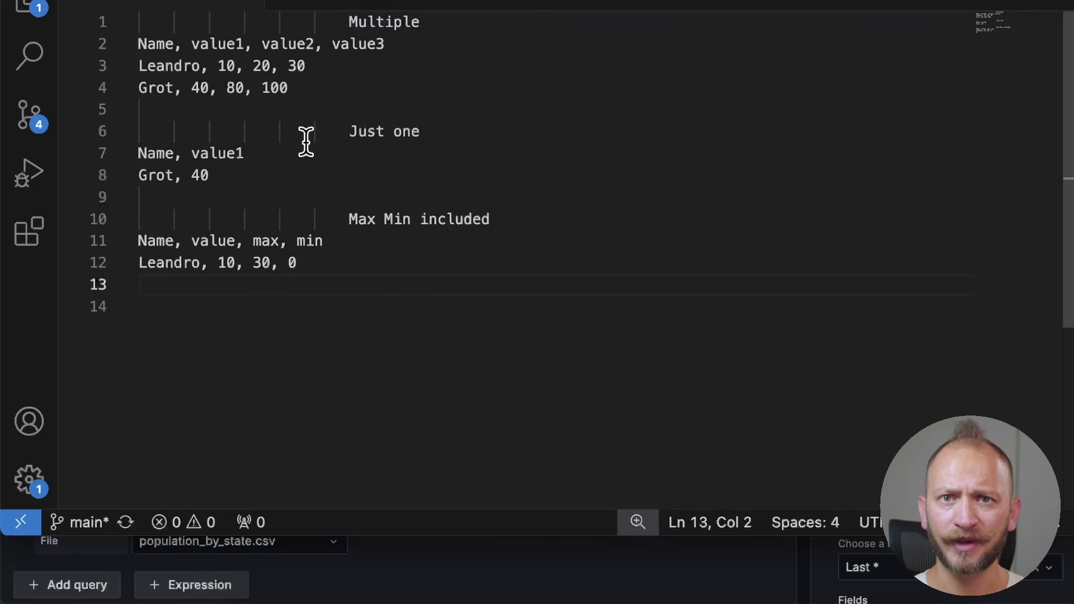
{"action": "left_click_drag", "start_coordinate": [316, 93], "coordinate": [140, 49]}
{"action": "key", "text": "ctrl+c"}
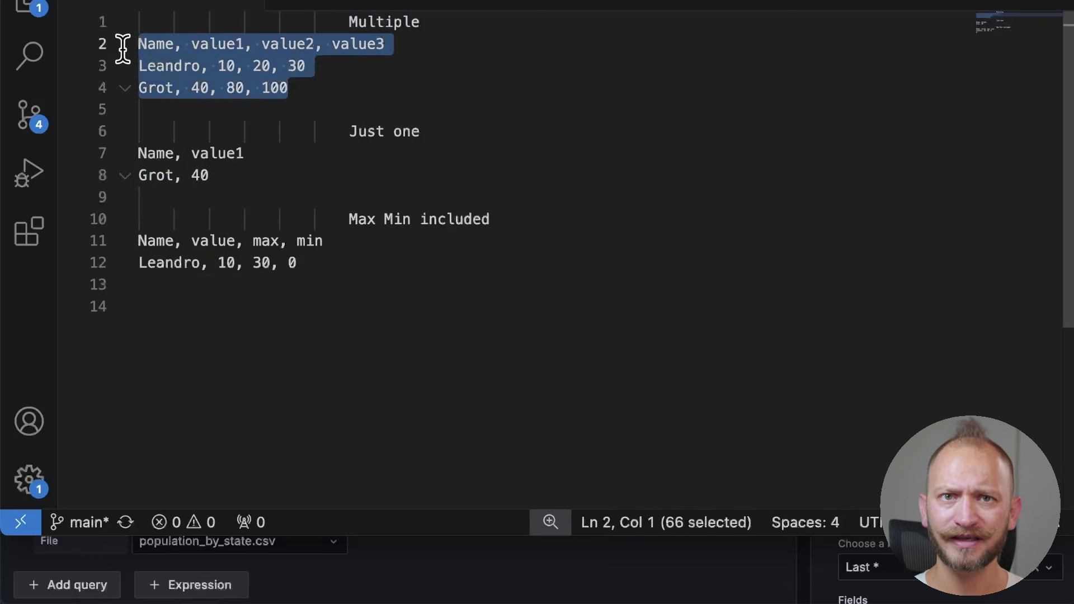
Step: Switch the scenario to CSV Content and paste in the Multiple sample data
{"action": "left_click", "coordinate": [150, 540]}
{"action": "left_click", "coordinate": [258, 479]}
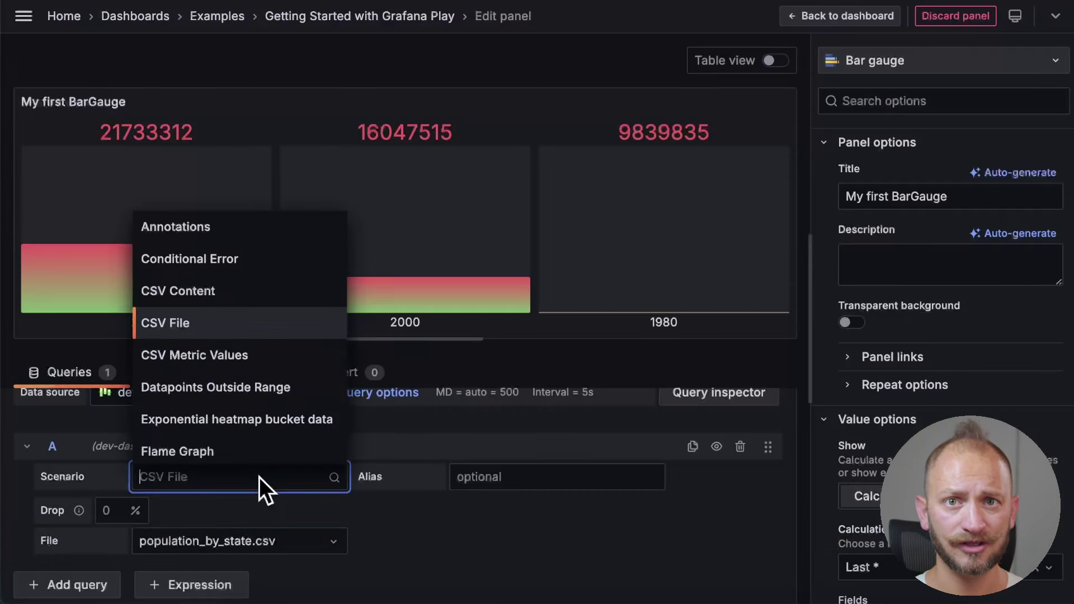
{"action": "left_click", "coordinate": [237, 288]}
{"action": "left_click", "coordinate": [255, 570]}
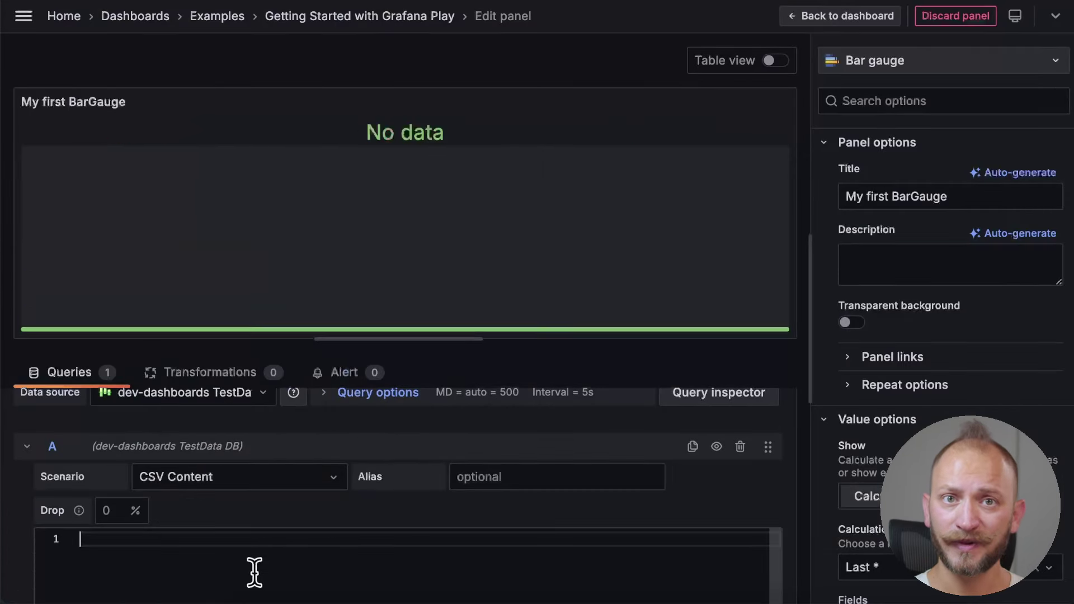
{"action": "key", "text": "ctrl+v"}
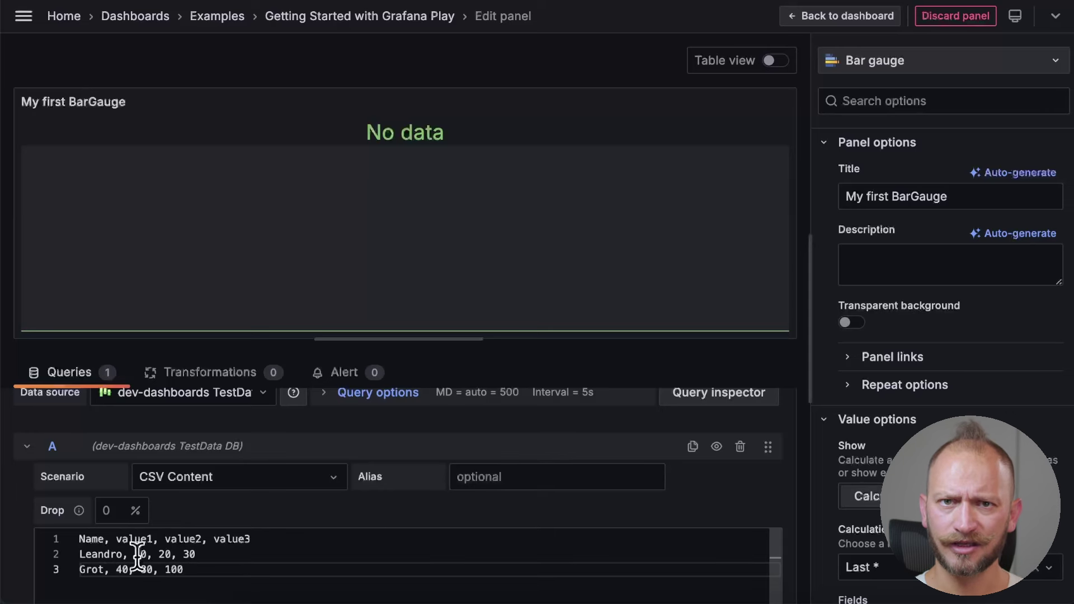
{"action": "left_click", "coordinate": [543, 351]}
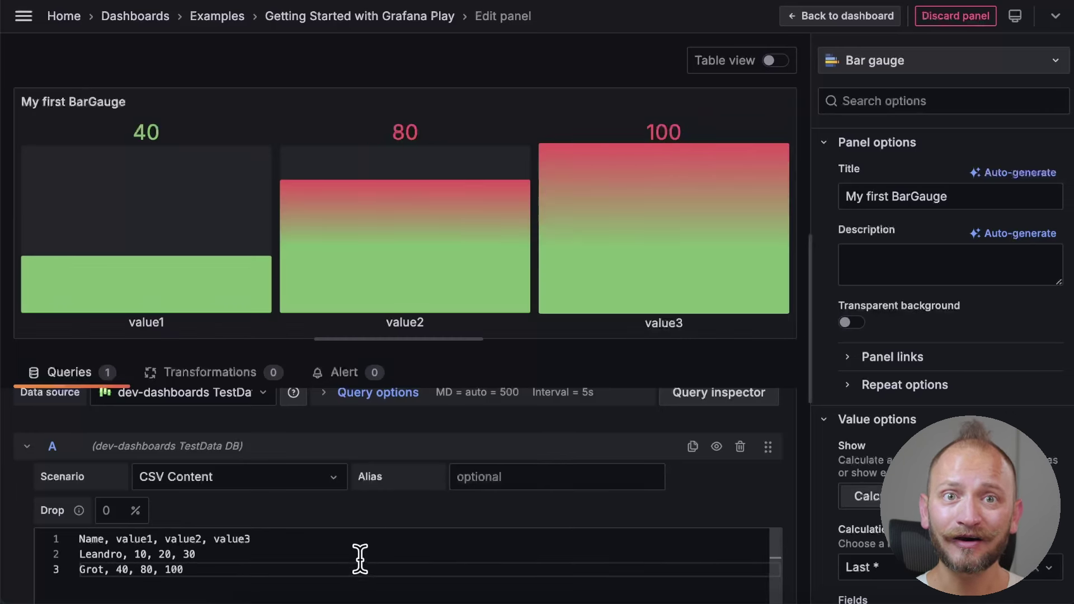
{"action": "scroll", "coordinate": [478, 507], "scroll_direction": "down", "scroll_amount": 1}
{"action": "scroll", "coordinate": [478, 507], "scroll_direction": "down", "scroll_amount": 1}
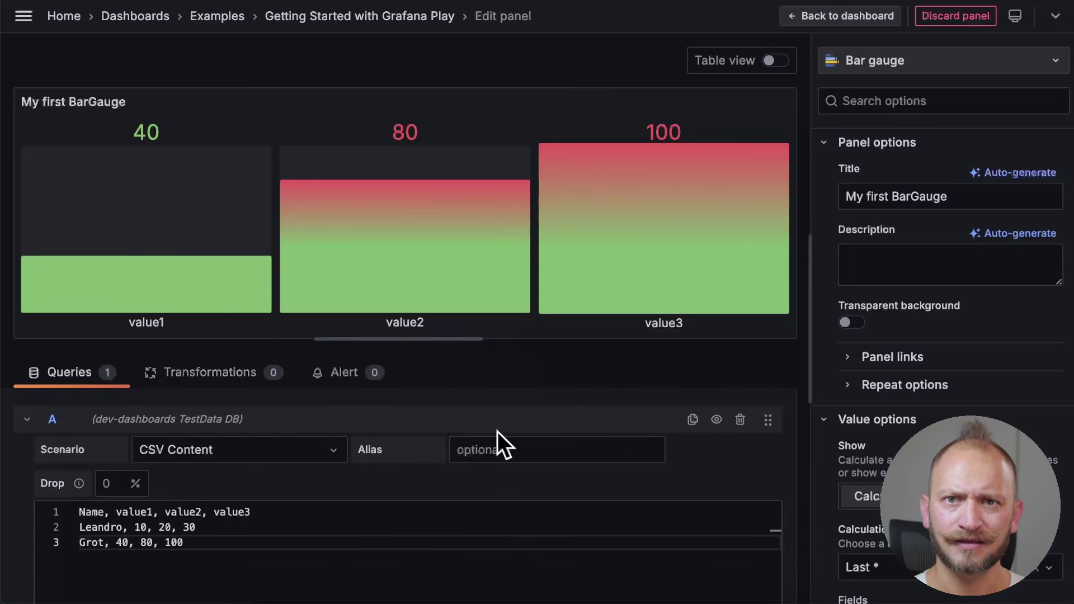
Step: Point out the Grot row, value1 header and values 10 and 100 against the bars
{"action": "left_click_drag", "start_coordinate": [231, 544], "coordinate": [115, 543]}
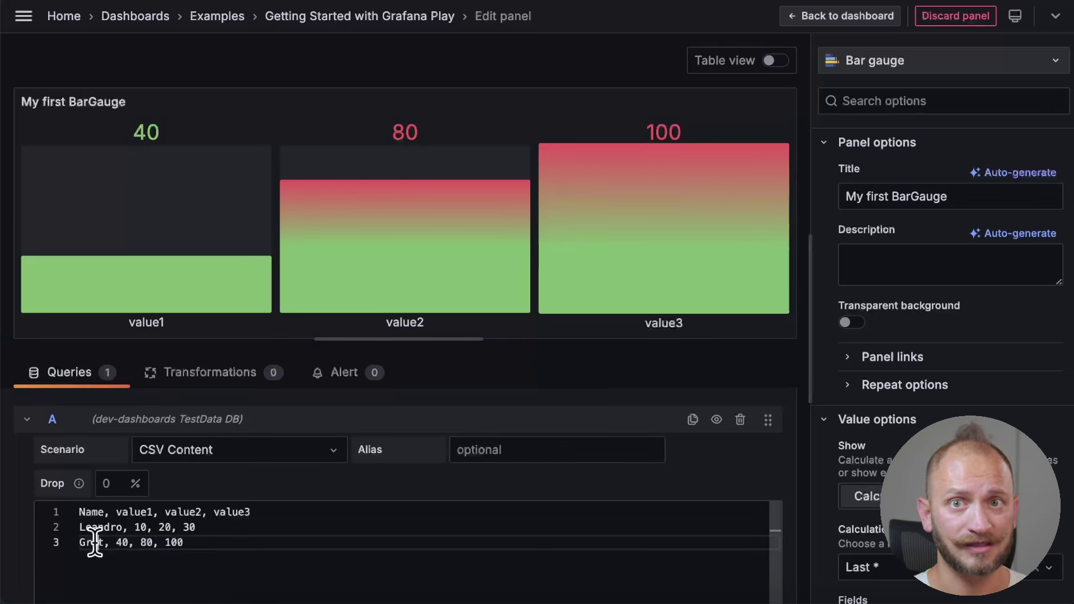
{"action": "double_click", "coordinate": [91, 542]}
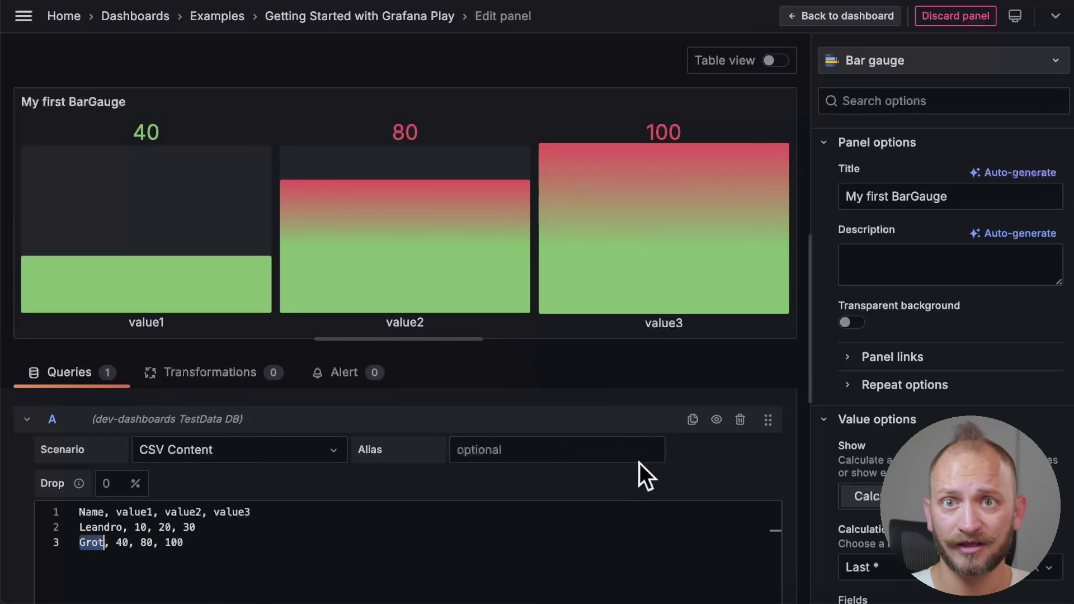
{"action": "double_click", "coordinate": [132, 512]}
{"action": "double_click", "coordinate": [146, 323]}
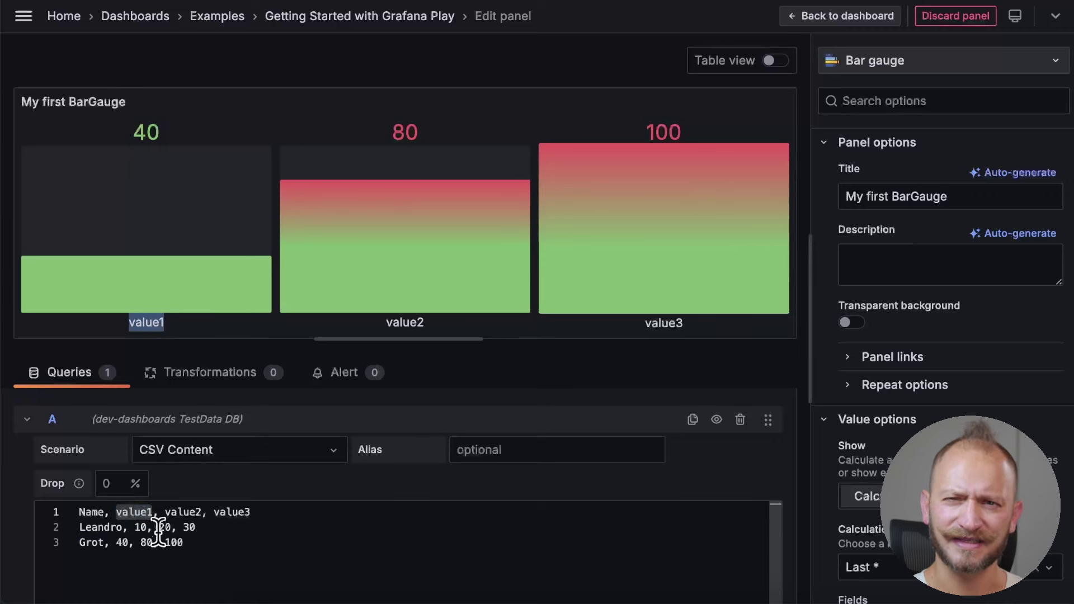
{"action": "double_click", "coordinate": [141, 512]}
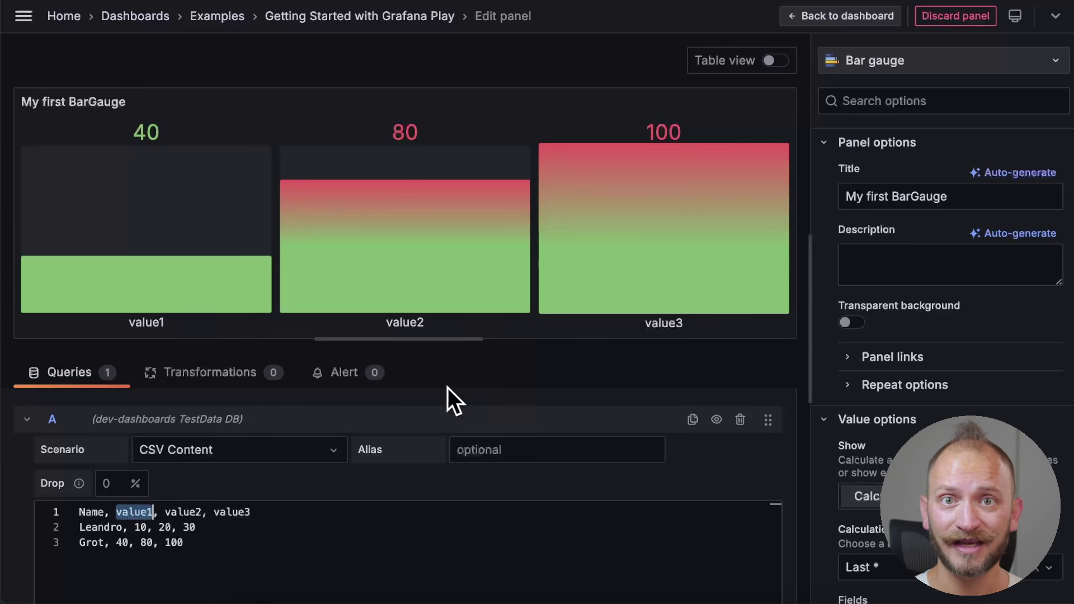
{"action": "left_click", "coordinate": [191, 528]}
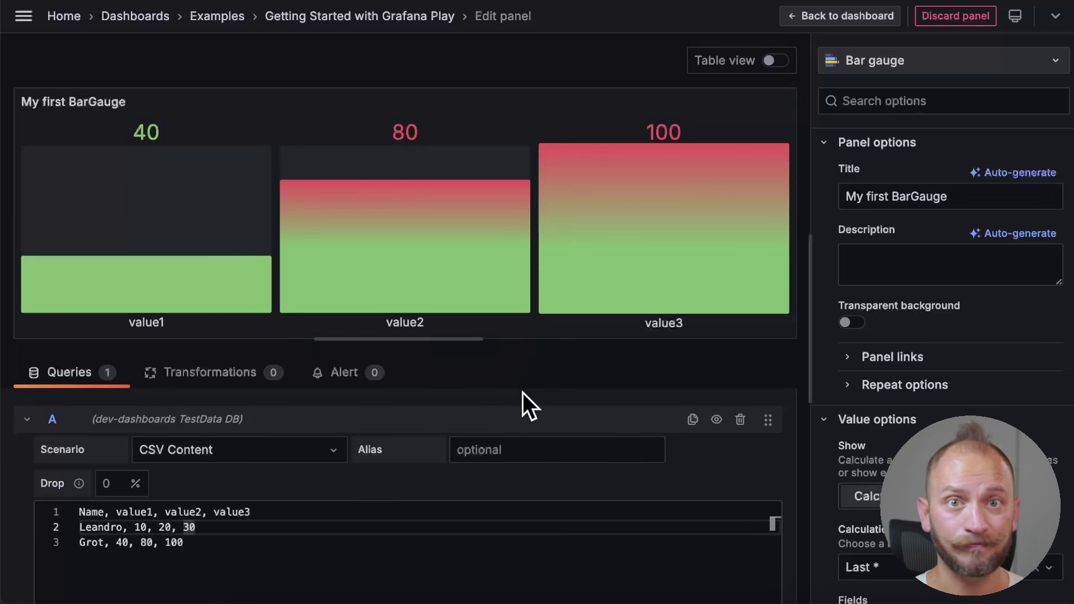
{"action": "double_click", "coordinate": [140, 527]}
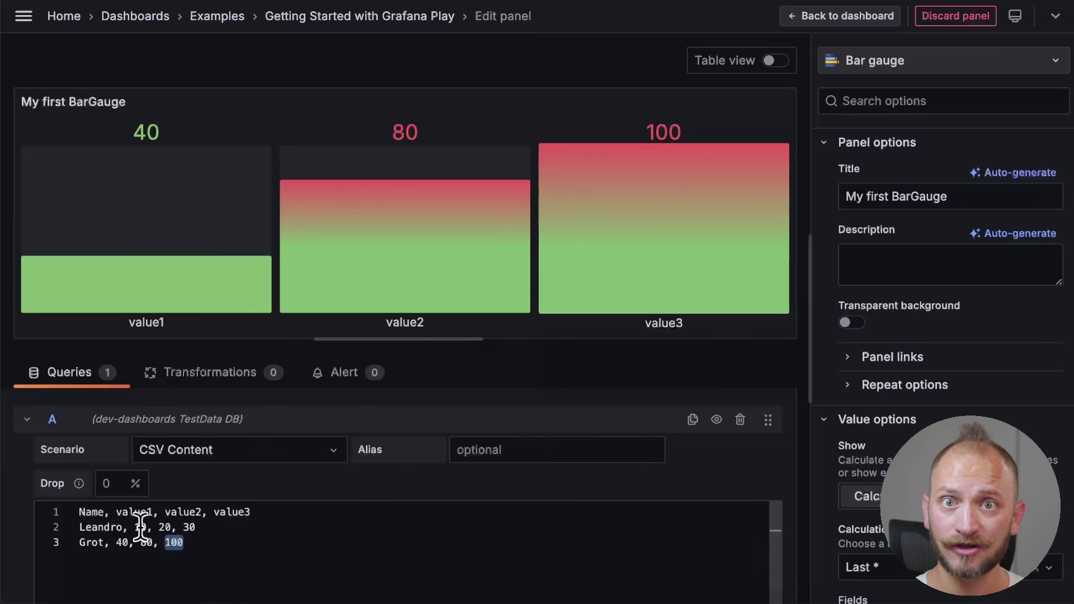
{"action": "double_click", "coordinate": [174, 542]}
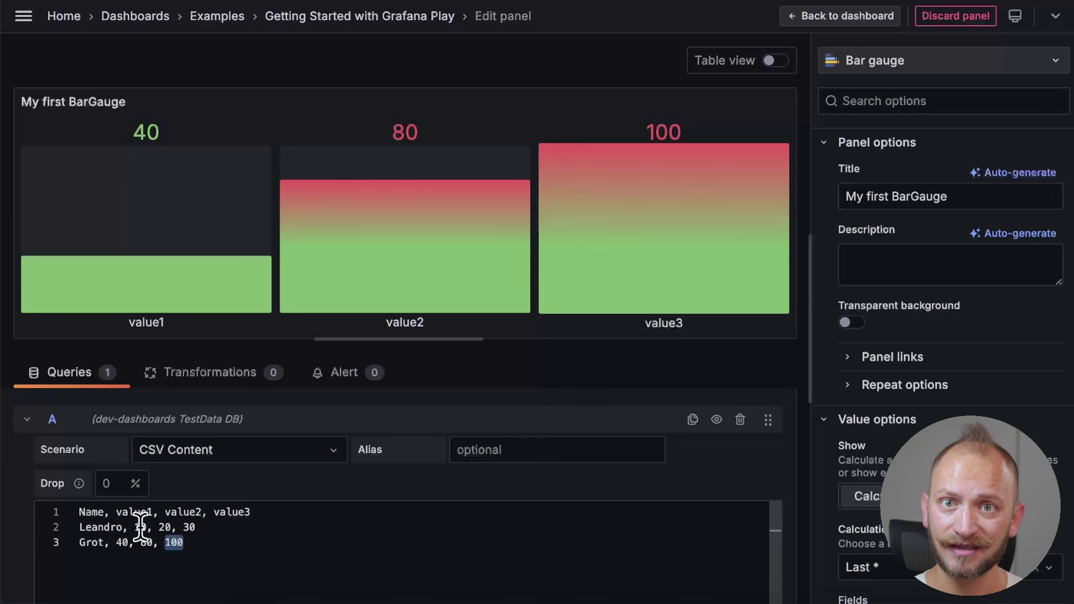
{"action": "double_click", "coordinate": [174, 542]}
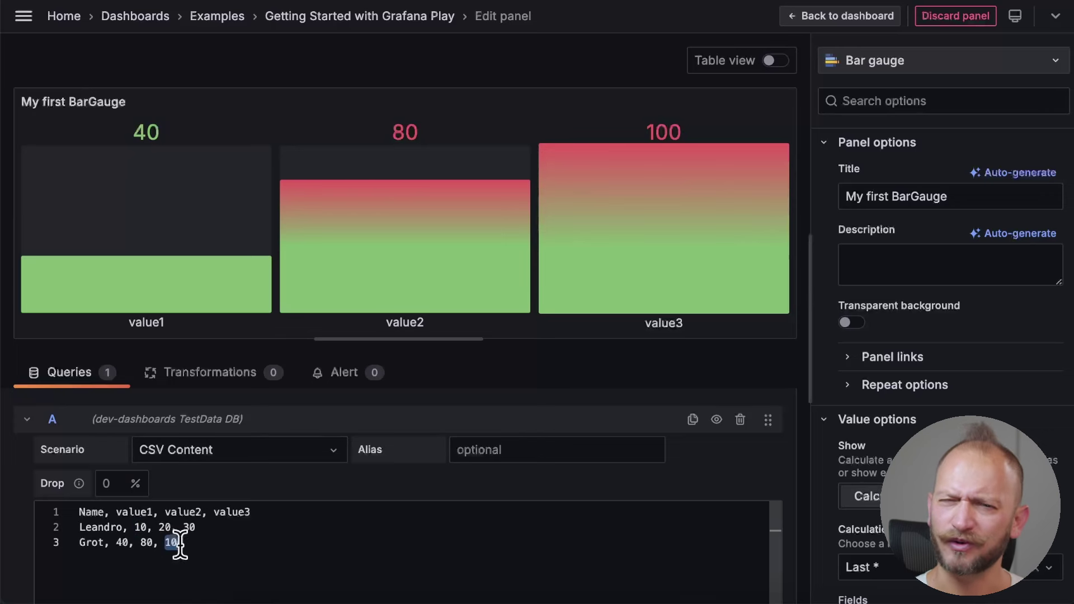
{"action": "left_click", "coordinate": [270, 543]}
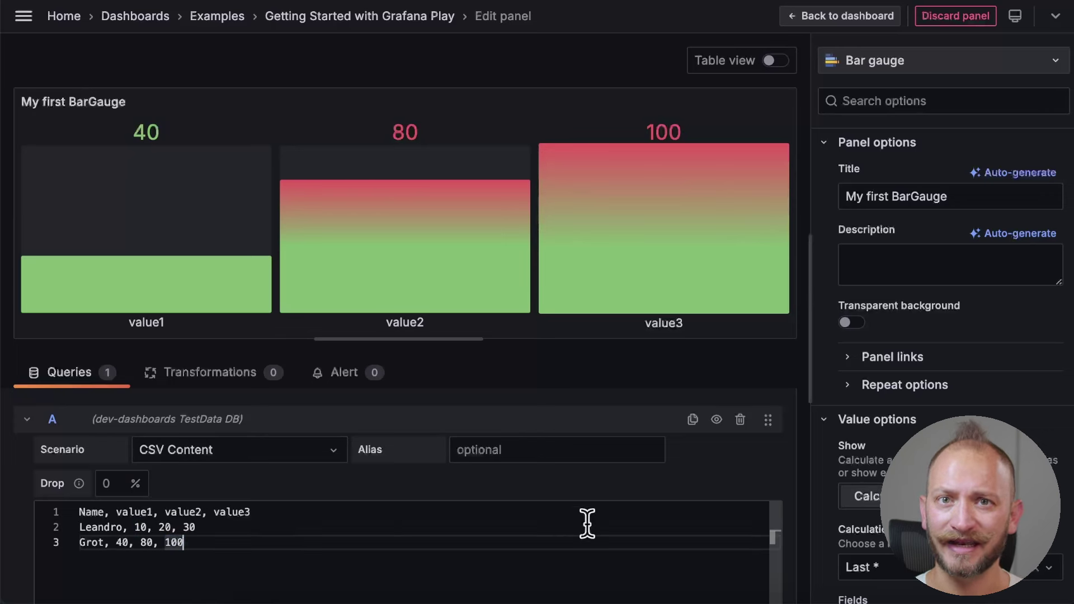
Step: Replace the CSV content with 'Name, value1' and 'Grot, 40'
{"action": "key", "text": "ctrl+a"}
{"action": "type", "text": "Name, value1"}
{"action": "key", "text": "Return"}
{"action": "type", "text": "Grot, 40"}
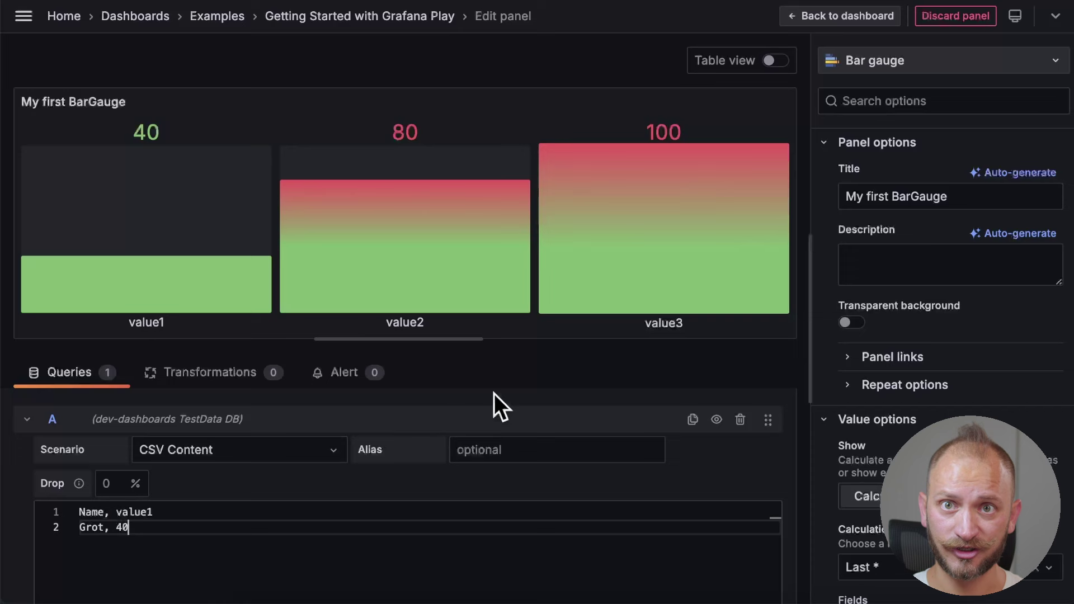
Step: Apply the one-row data so the gauge shows a single 40 bar
{"action": "left_click", "coordinate": [553, 378]}
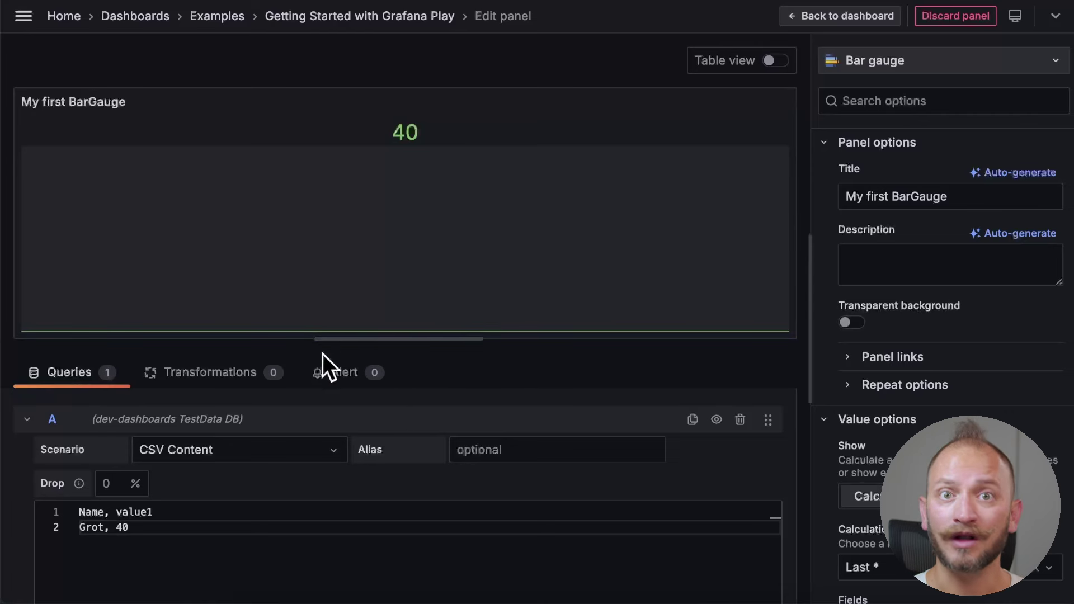
{"action": "double_click", "coordinate": [122, 527]}
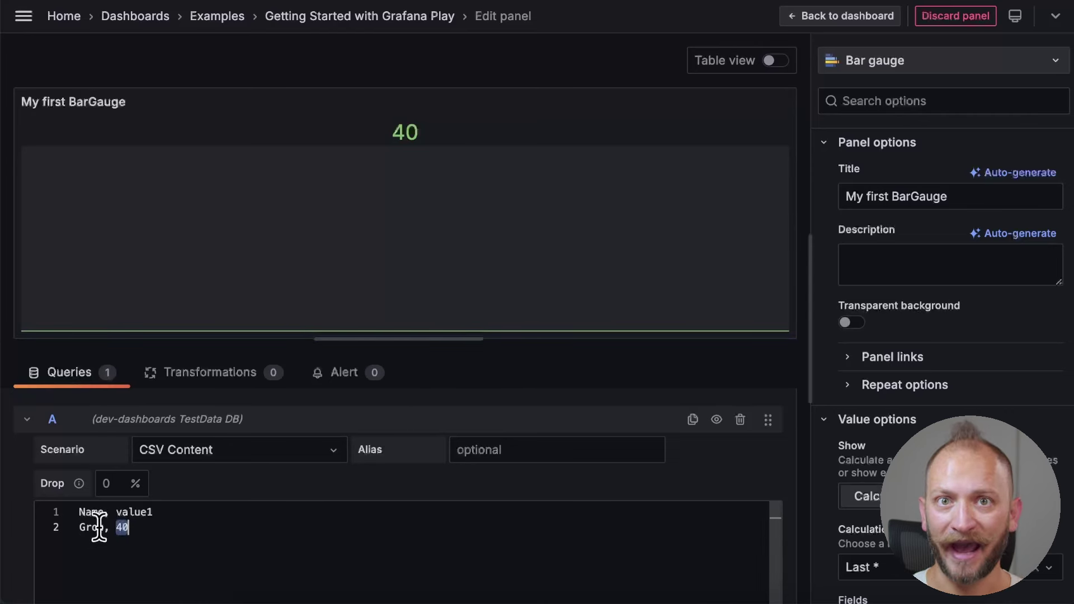
{"action": "scroll", "coordinate": [851, 408], "scroll_direction": "down", "scroll_amount": 15}
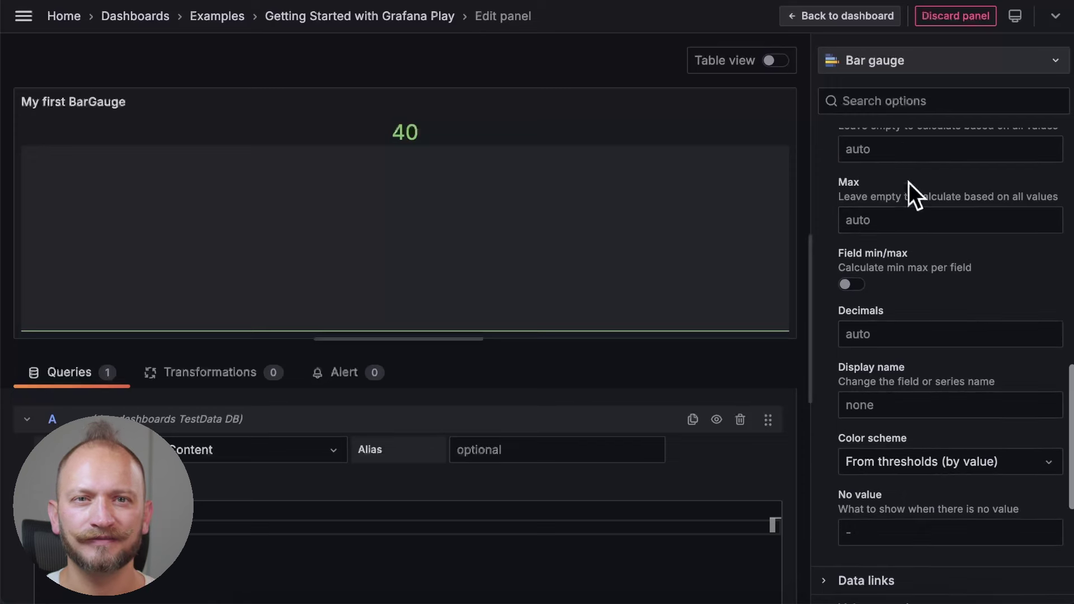
{"action": "scroll", "coordinate": [884, 197], "scroll_direction": "up", "scroll_amount": 1}
{"action": "scroll", "coordinate": [888, 200], "scroll_direction": "up", "scroll_amount": 10}
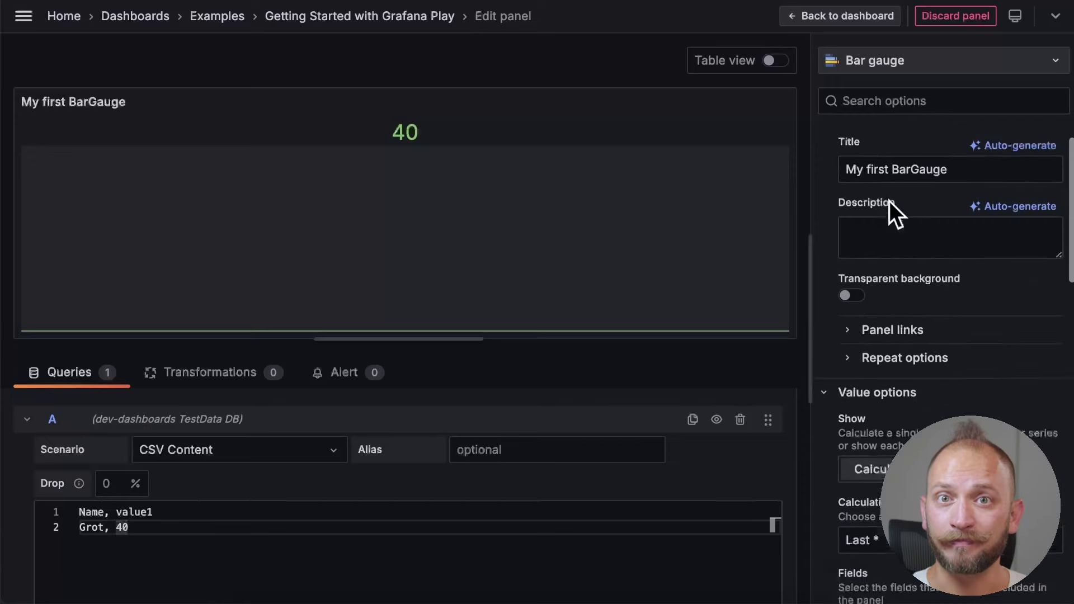
Step: Copy the Max Min included sample rows from VS Code
{"action": "key", "text": "super+Tab"}
{"action": "left_click_drag", "start_coordinate": [296, 263], "coordinate": [88, 246]}
{"action": "key", "text": "super+c"}
{"action": "key", "text": "super+Tab"}
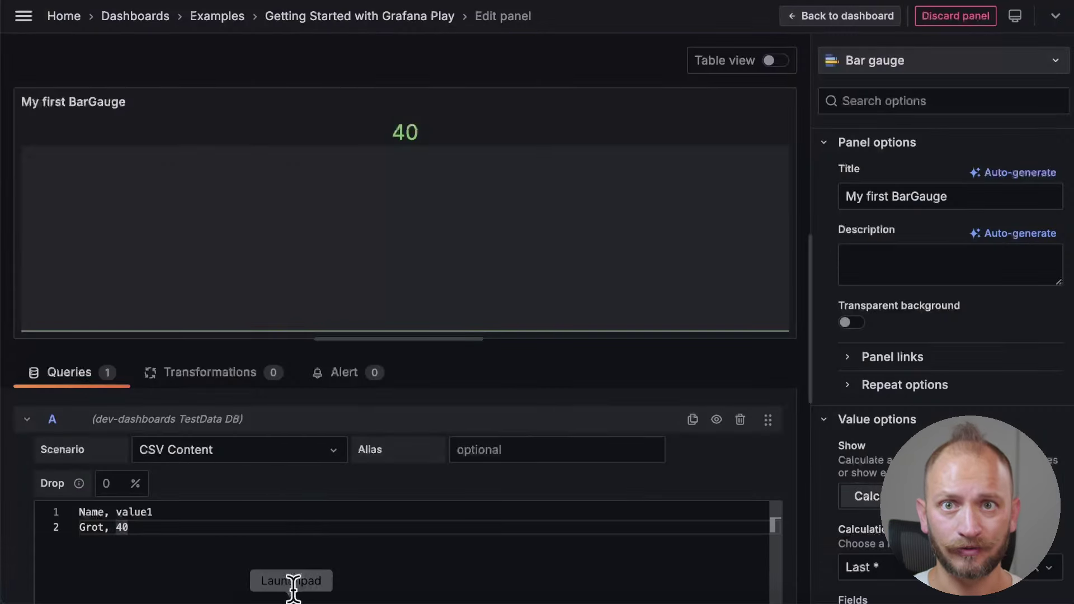
Step: Replace the CSV data with the Max Min sample, giving bars value 10, max 30, min 0
{"action": "left_click", "coordinate": [319, 550]}
{"action": "key", "text": "super+a"}
{"action": "key", "text": "super+v"}
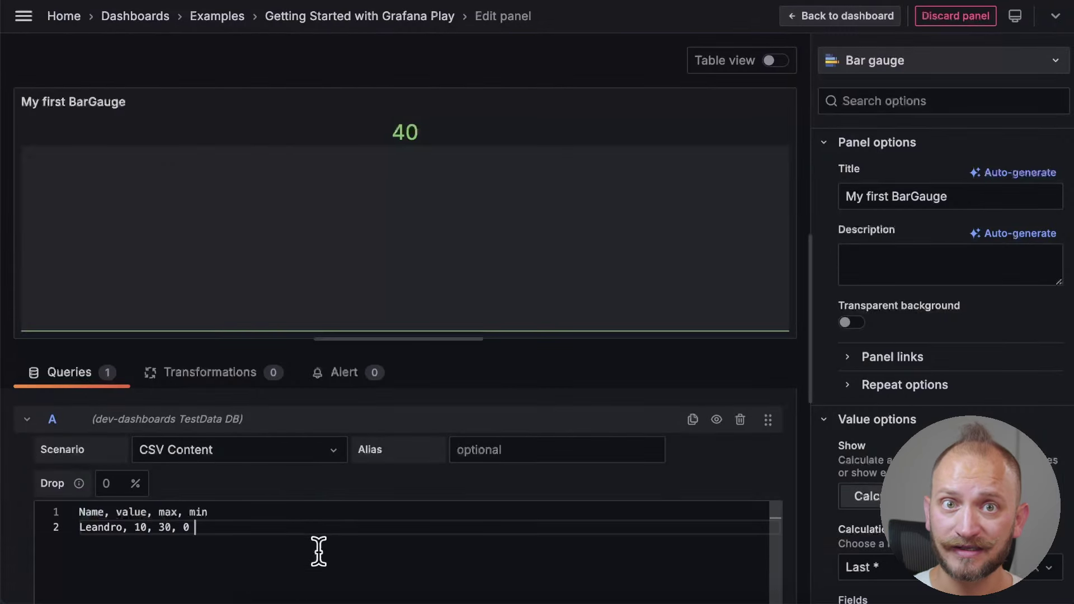
{"action": "left_click", "coordinate": [525, 353]}
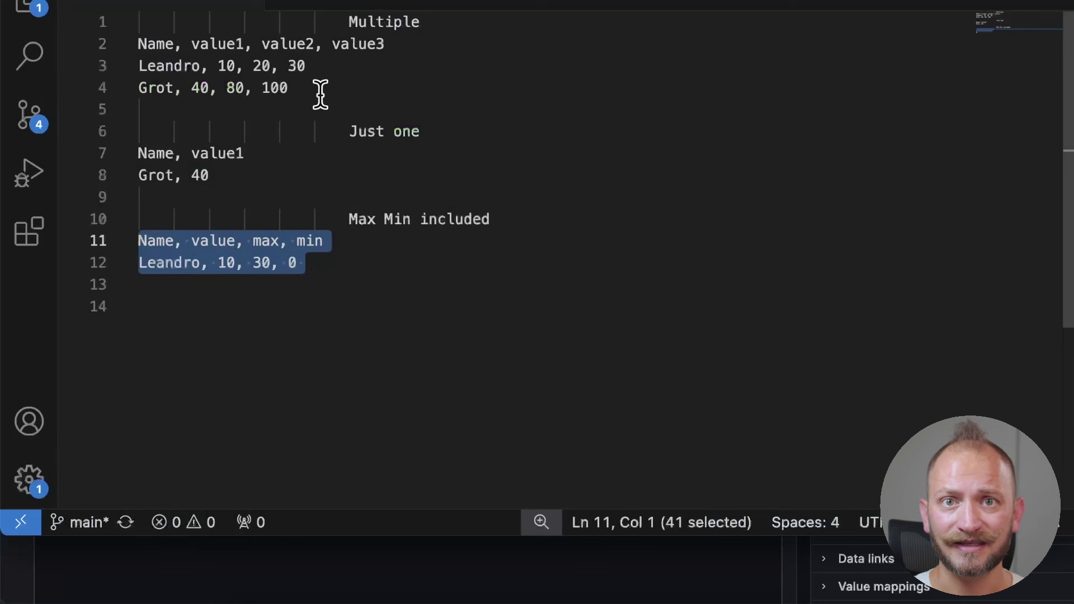
{"action": "left_click_drag", "start_coordinate": [289, 88], "coordinate": [137, 45]}
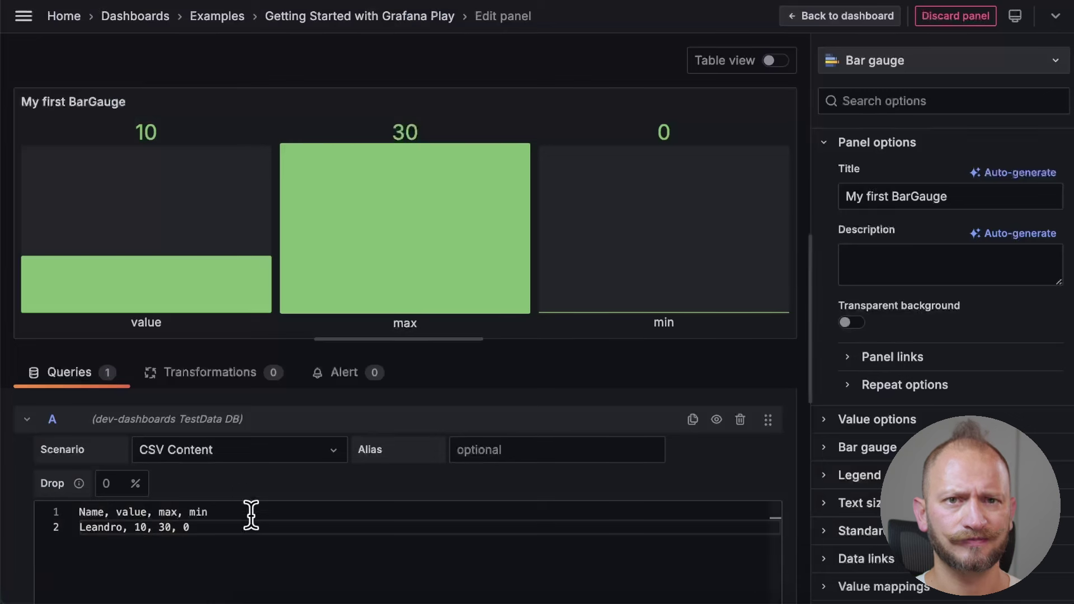
Step: Paste the three-row Multiple sample into the CSV data and retitle the panel 'Gauging bars'
{"action": "key", "text": "ctrl+a"}
{"action": "key", "text": "ctrl+v"}
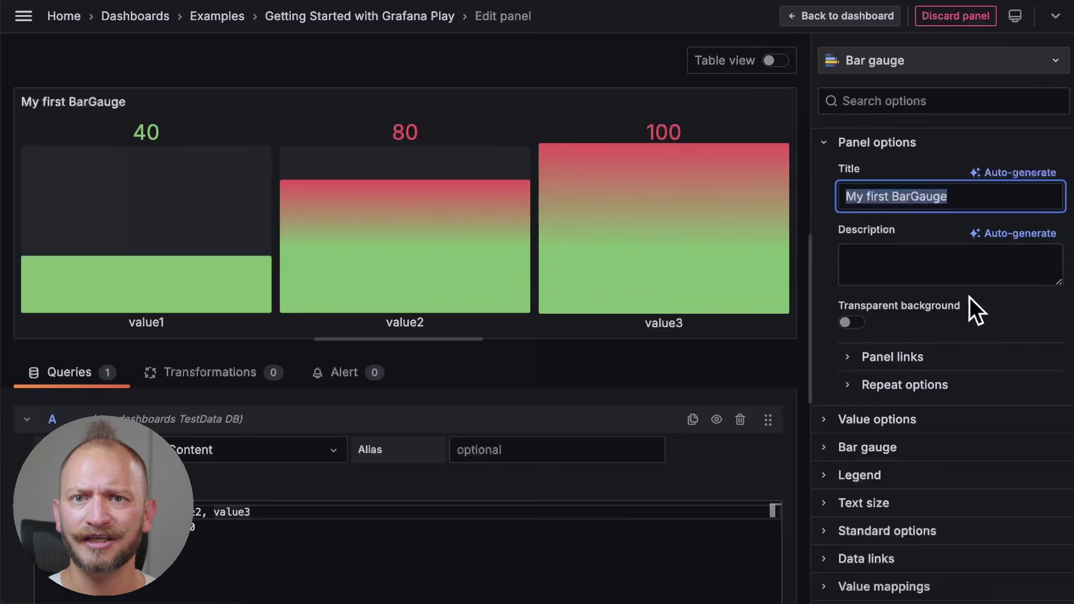
{"action": "type", "text": "Gauging bars"}
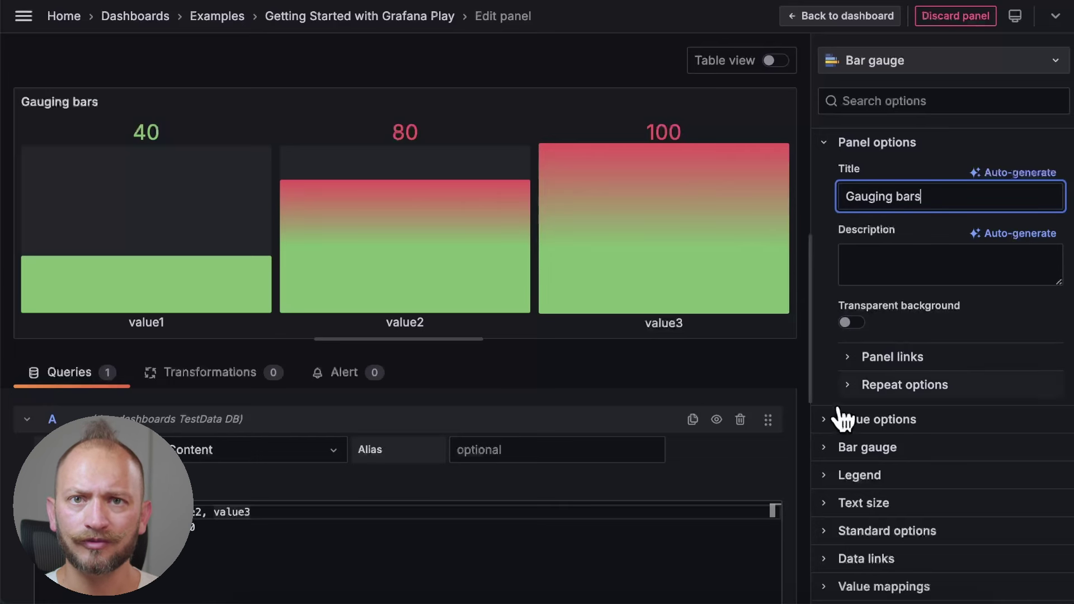
{"action": "left_click", "coordinate": [822, 145]}
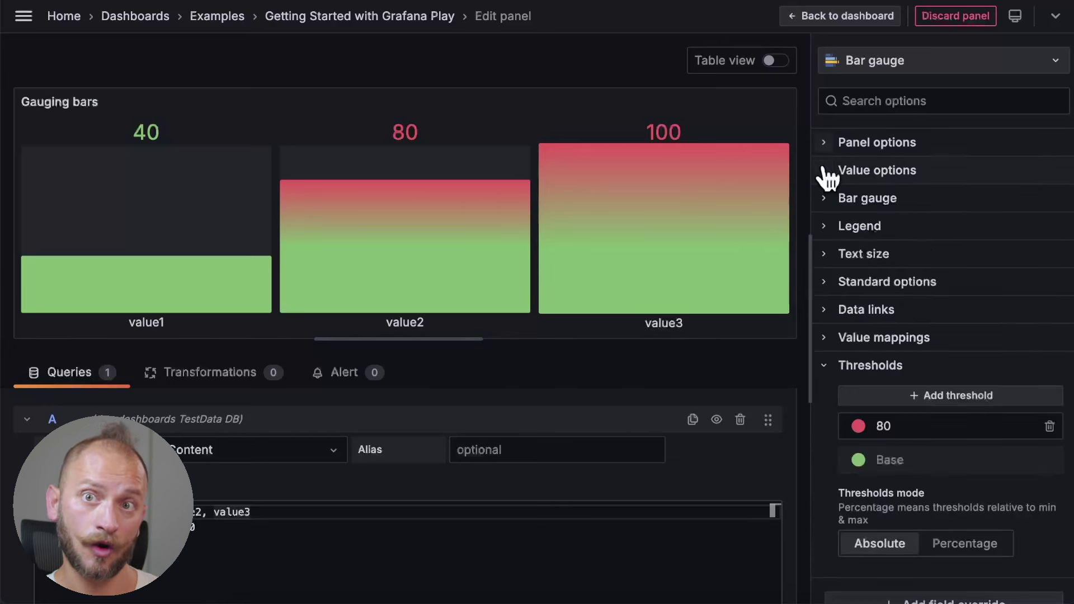
{"action": "left_click", "coordinate": [826, 171]}
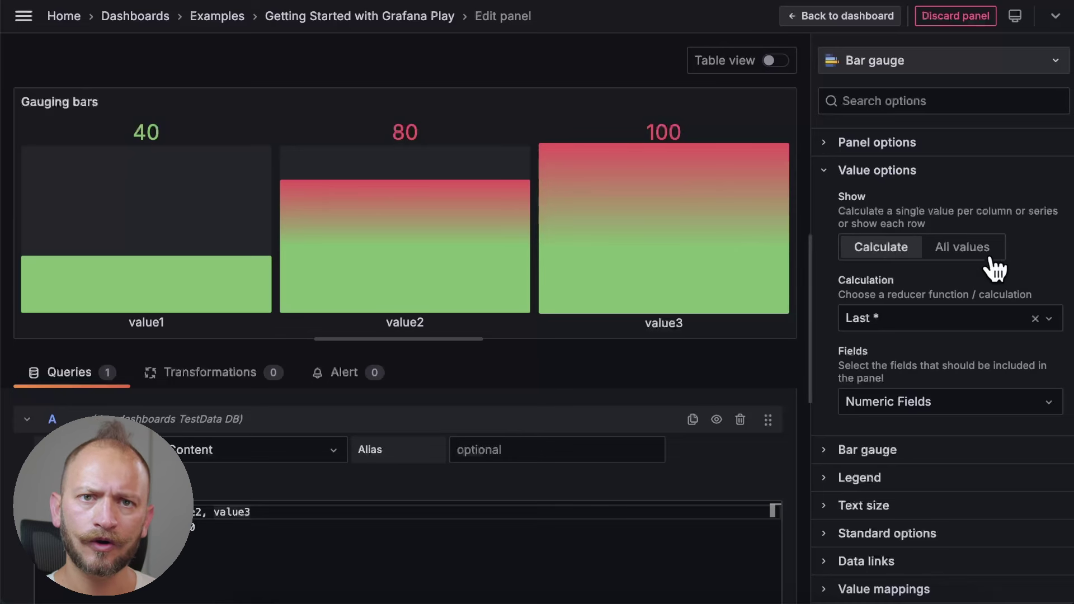
Step: Show all values instead of a calculation, noting the Grot rows and the 25-row limit
{"action": "left_click", "coordinate": [954, 252]}
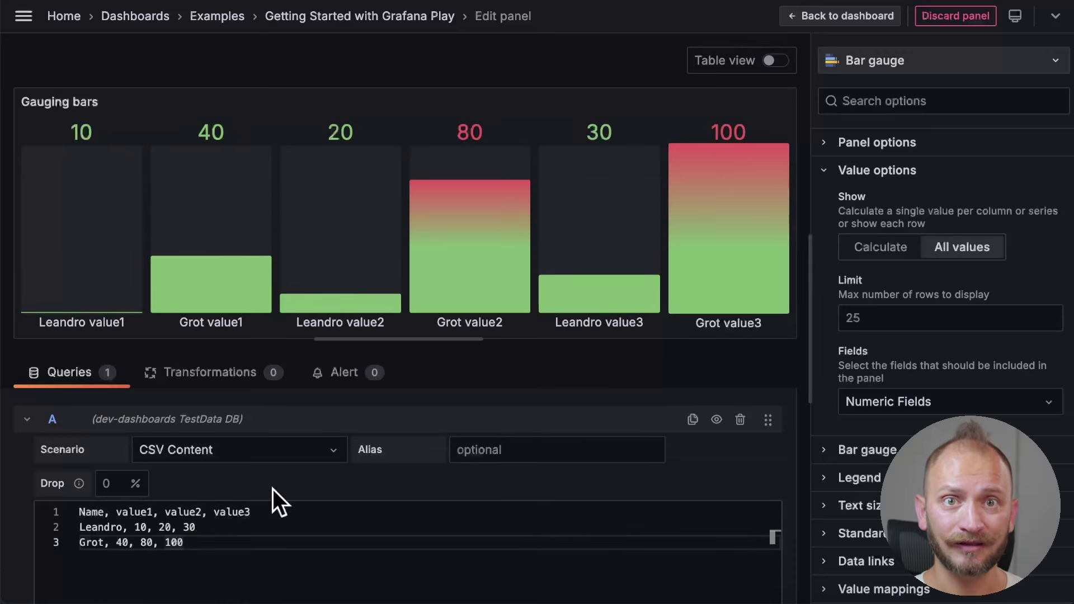
{"action": "double_click", "coordinate": [85, 542]}
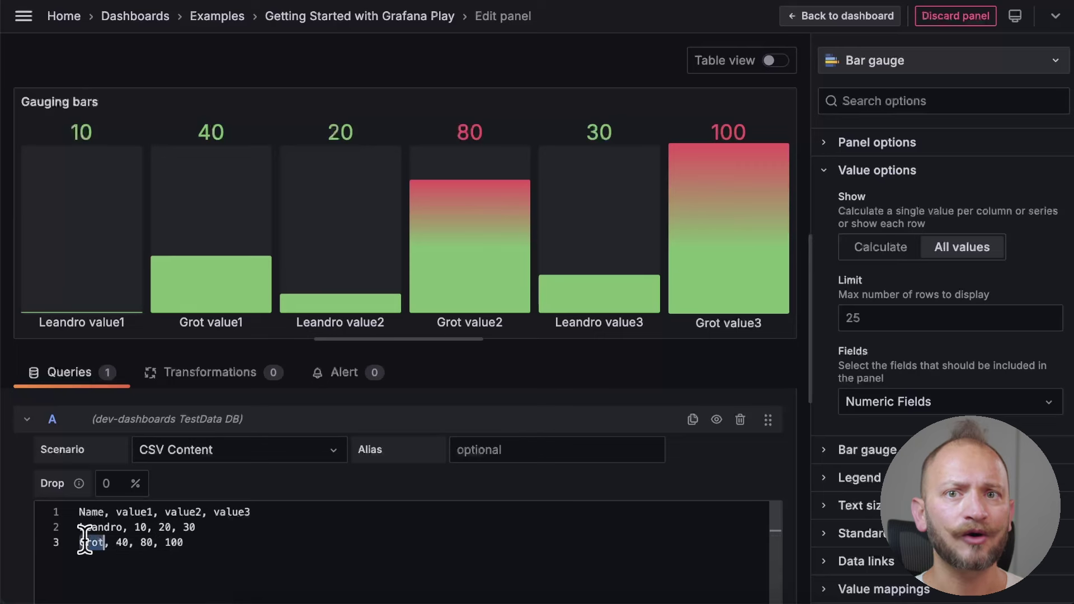
{"action": "double_click", "coordinate": [190, 323]}
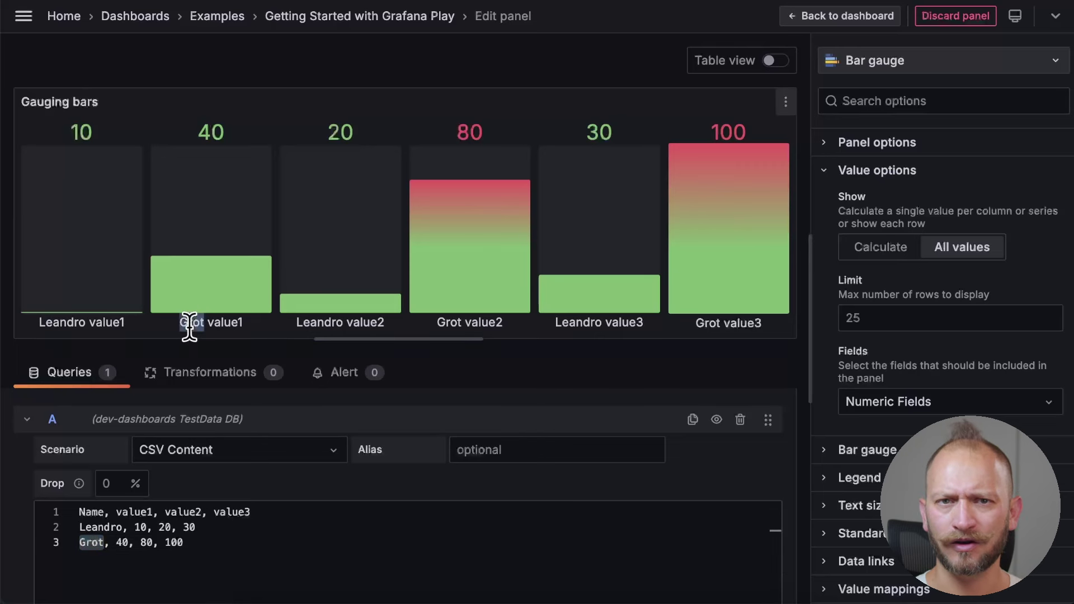
{"action": "double_click", "coordinate": [91, 542]}
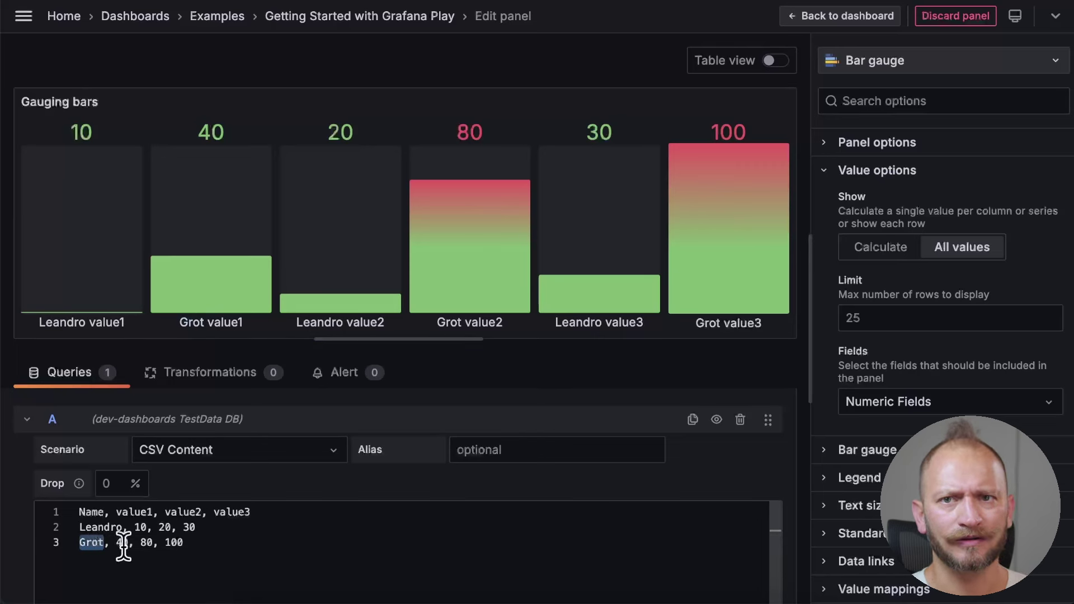
{"action": "left_click", "coordinate": [880, 319]}
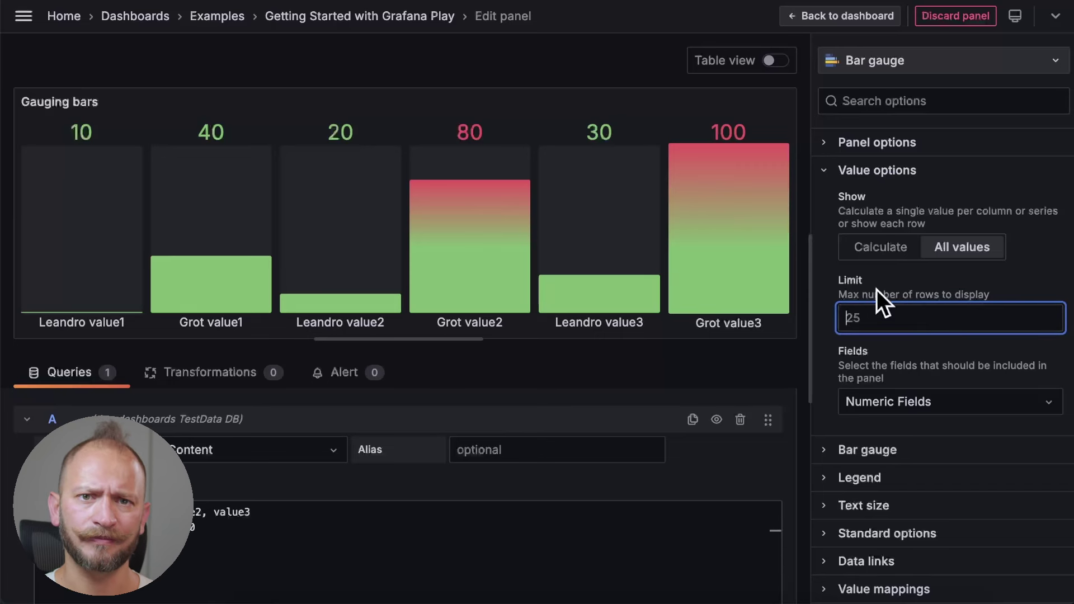
Step: Try the Fields setting as All fields, then value1, then back to Numeric fields
{"action": "left_click", "coordinate": [958, 401]}
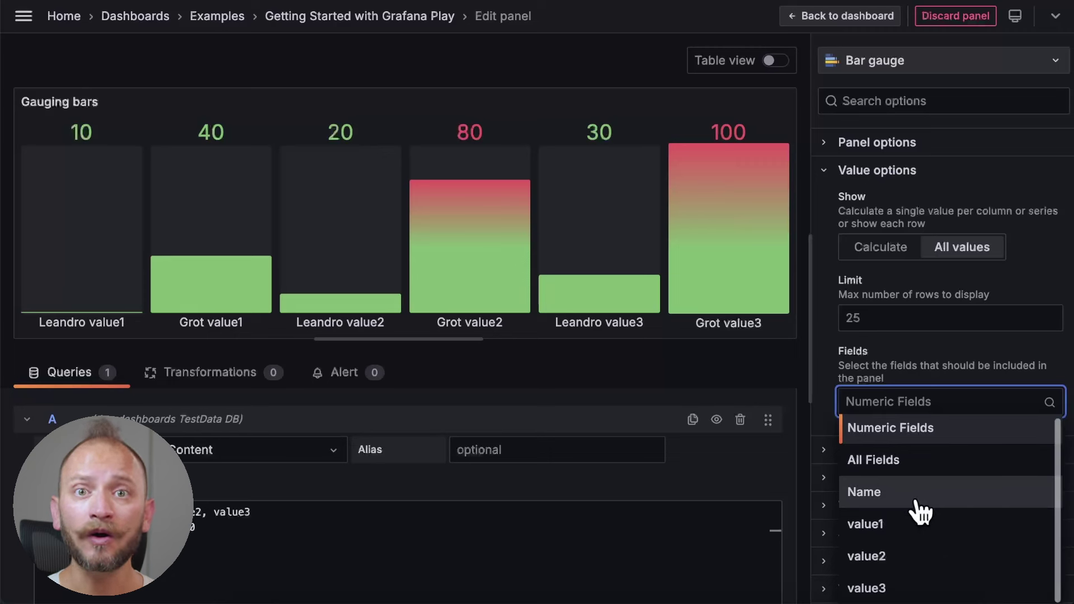
{"action": "left_click", "coordinate": [918, 463]}
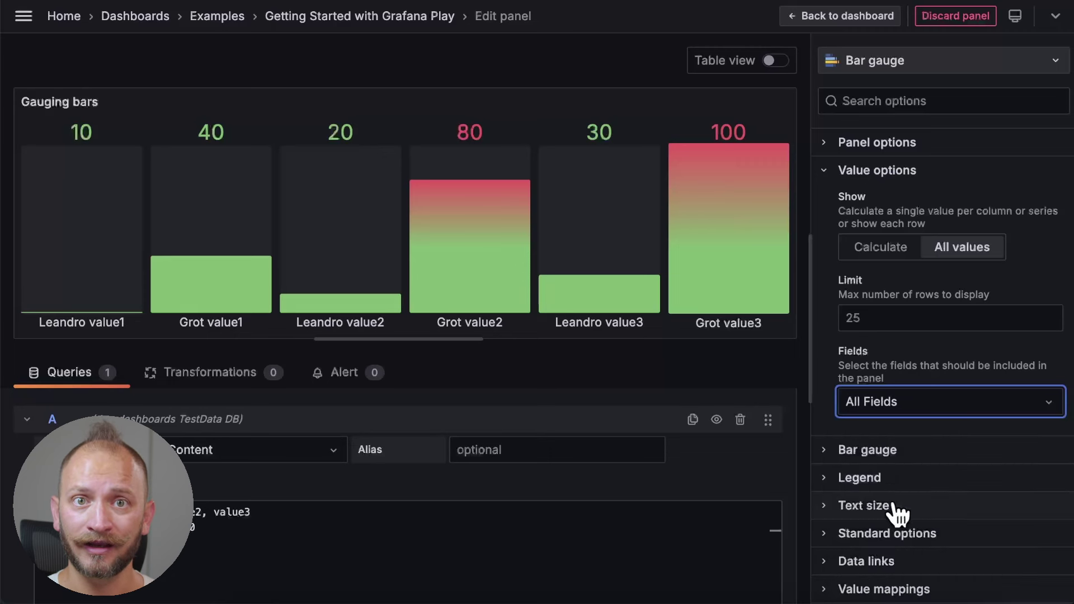
{"action": "left_click", "coordinate": [509, 563]}
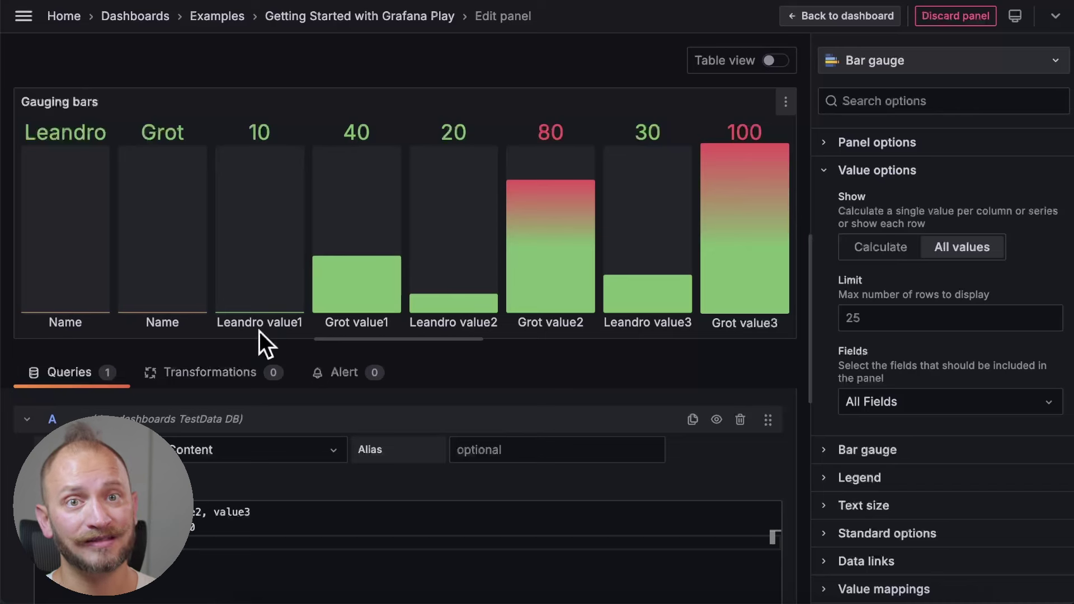
{"action": "left_click", "coordinate": [931, 406]}
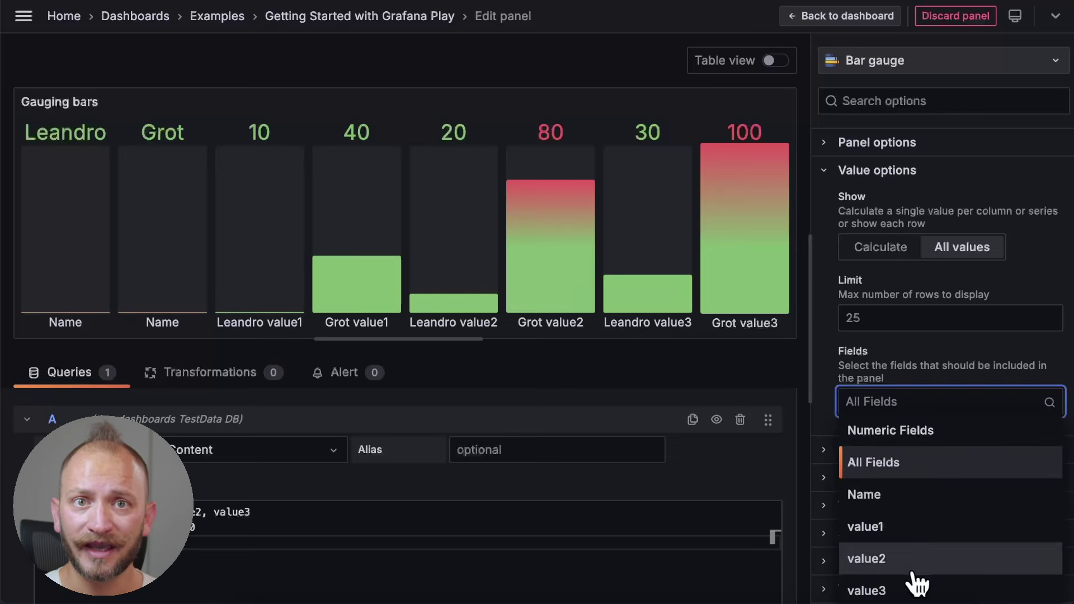
{"action": "left_click", "coordinate": [925, 534]}
{"action": "left_click", "coordinate": [677, 531]}
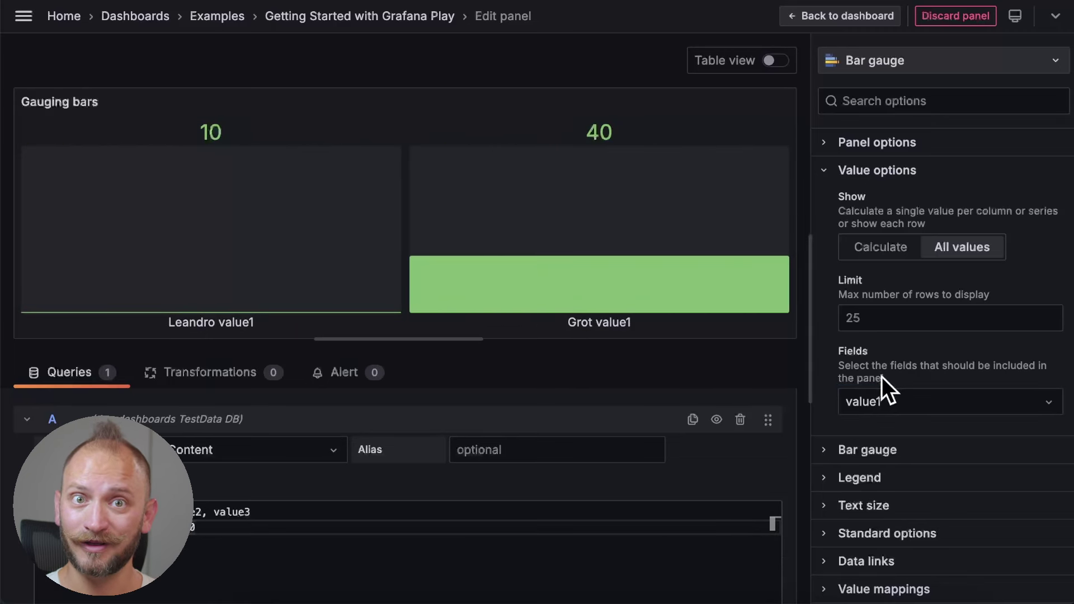
{"action": "left_click", "coordinate": [911, 399]}
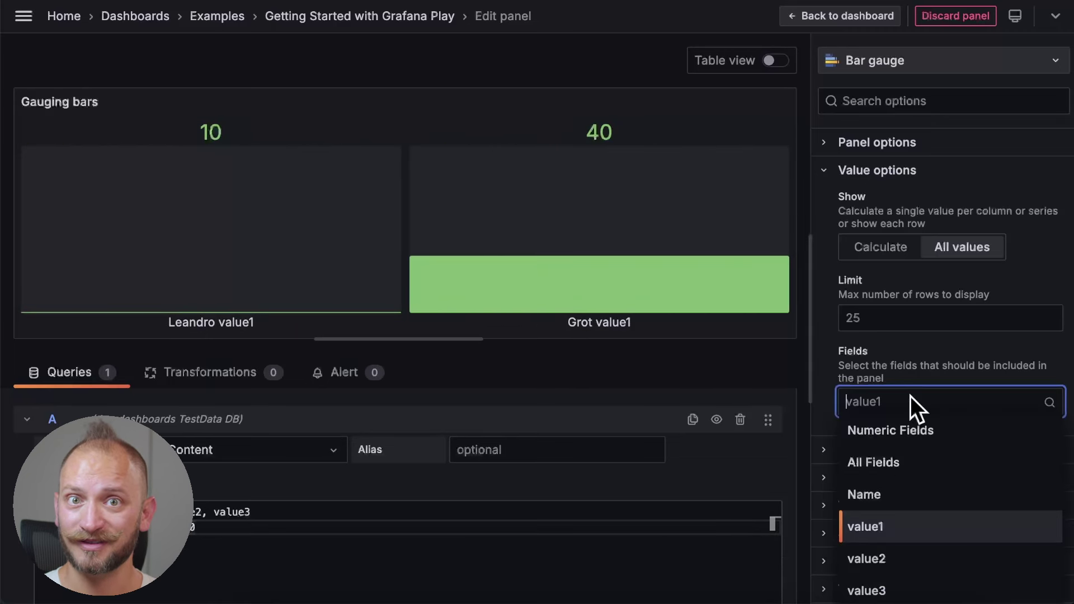
{"action": "left_click", "coordinate": [975, 442]}
Step: Copy the max and min sample lines from VS Code
{"action": "key", "text": "super+Tab"}
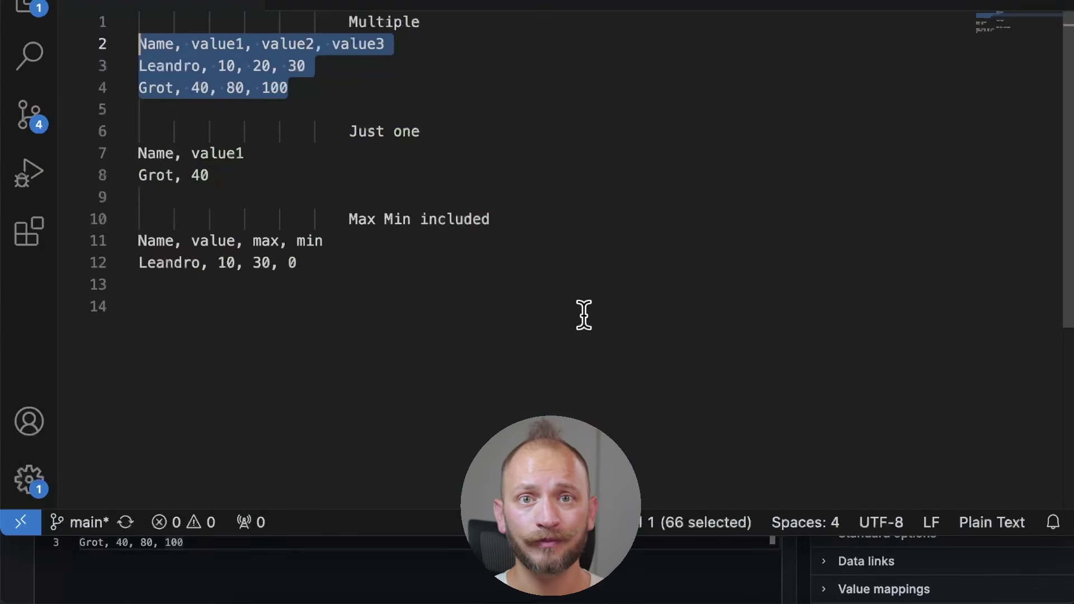
{"action": "left_click_drag", "start_coordinate": [302, 259], "coordinate": [137, 243]}
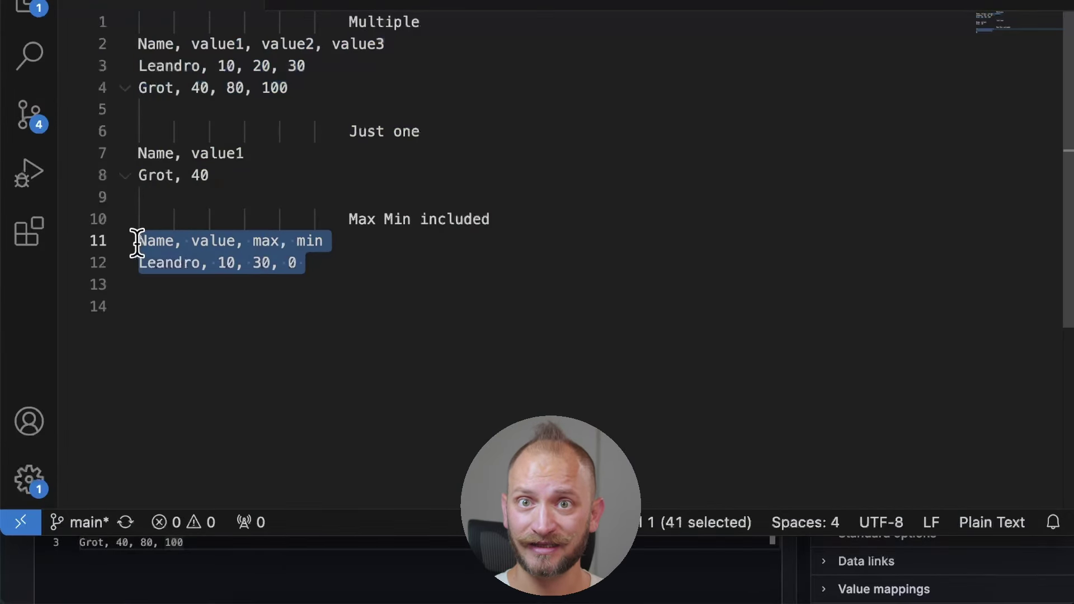
{"action": "key", "text": "super+c"}
{"action": "key", "text": "super+Tab"}
Step: Paste the max/min lines over the CSV data and set Fields to value
{"action": "left_click", "coordinate": [302, 565]}
{"action": "key", "text": "super+a"}
{"action": "key", "text": "super+v"}
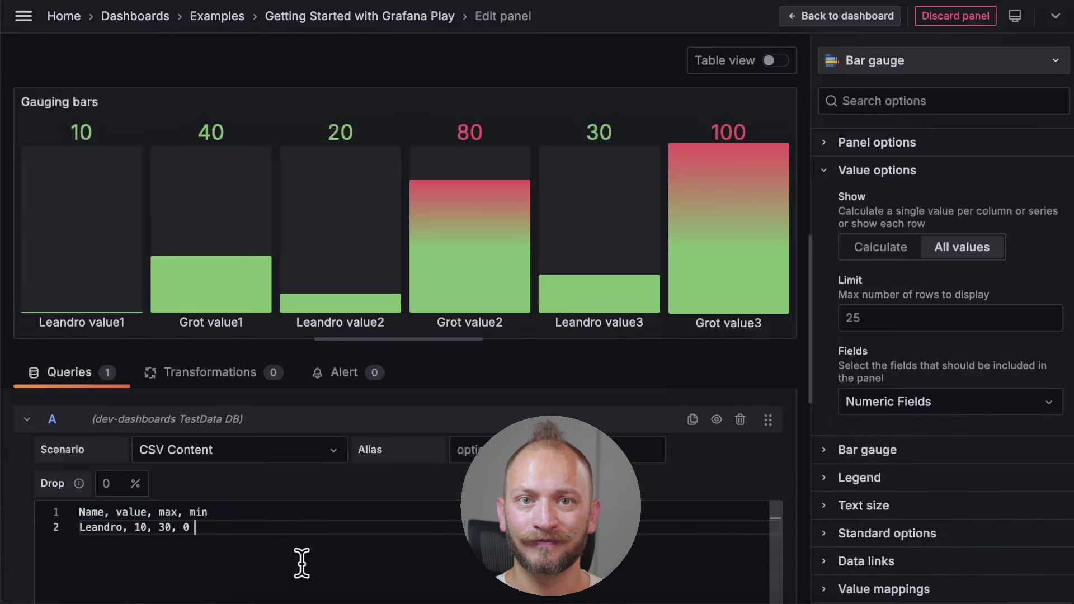
{"action": "left_click", "coordinate": [945, 402]}
{"action": "left_click", "coordinate": [923, 532]}
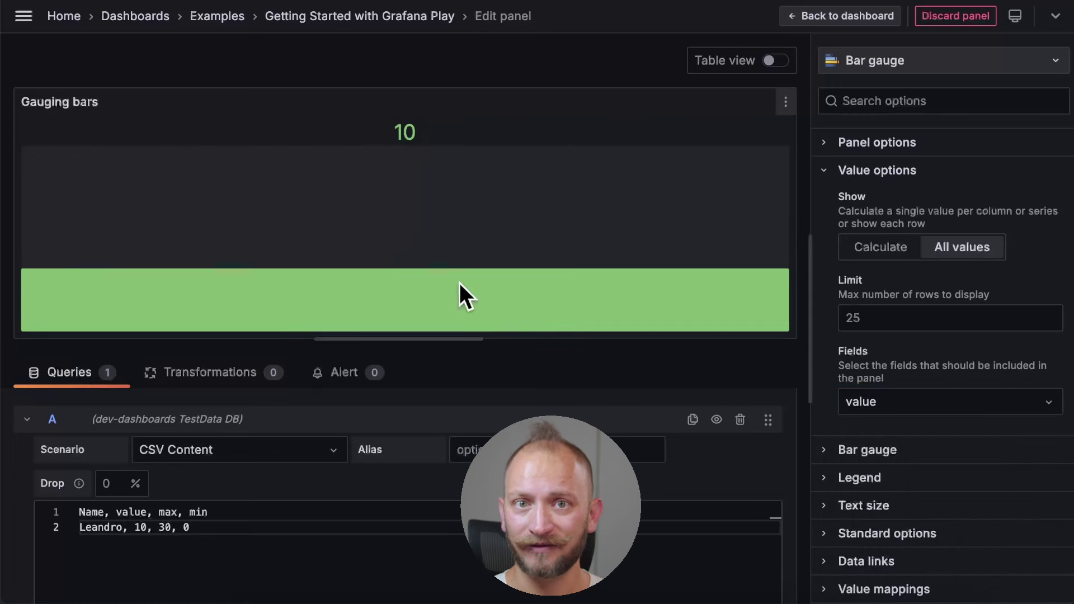
Step: Replace the CSV data with the copied Multiple sample block from VS Code
{"action": "key", "text": "super+Tab"}
{"action": "left_click_drag", "start_coordinate": [331, 84], "coordinate": [113, 38]}
{"action": "key", "text": "super+c"}
{"action": "key", "text": "super+Tab"}
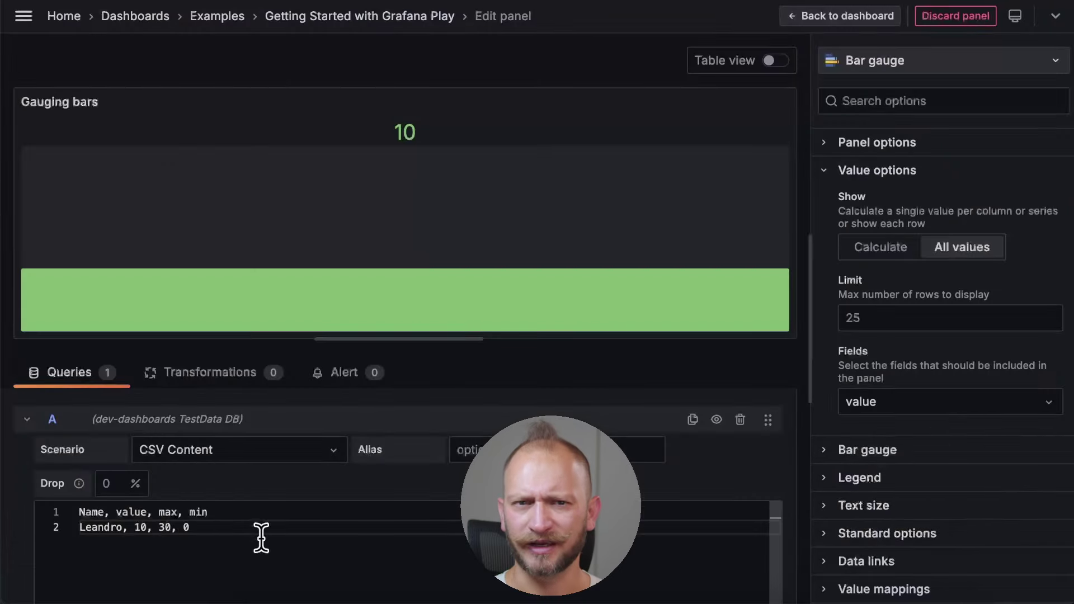
{"action": "left_click", "coordinate": [232, 551]}
{"action": "key", "text": "super+a"}
{"action": "key", "text": "super+v"}
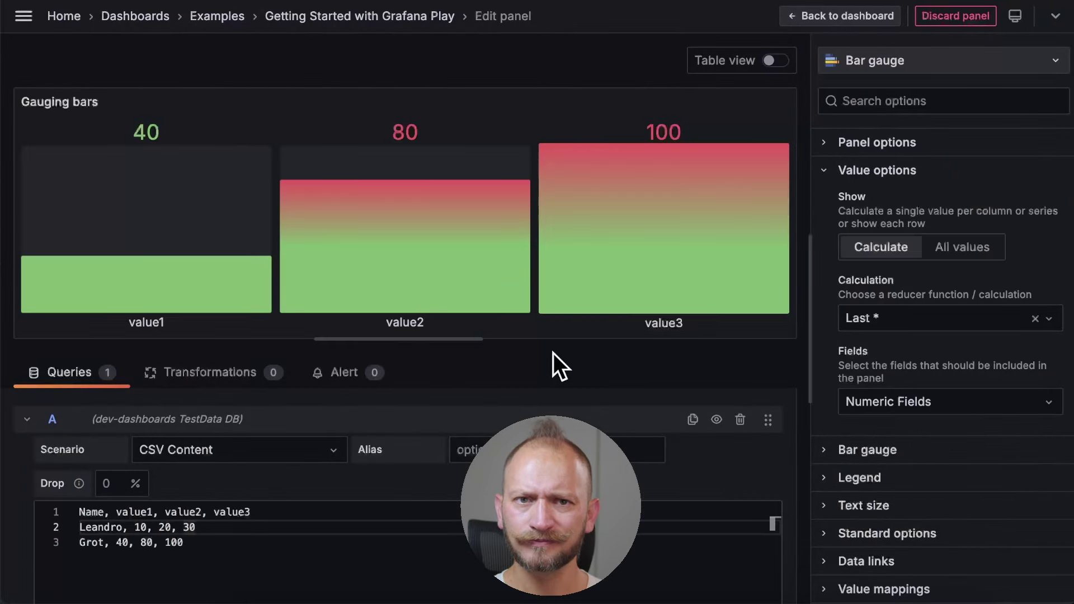
{"action": "left_click", "coordinate": [945, 250]}
{"action": "left_click", "coordinate": [883, 248]}
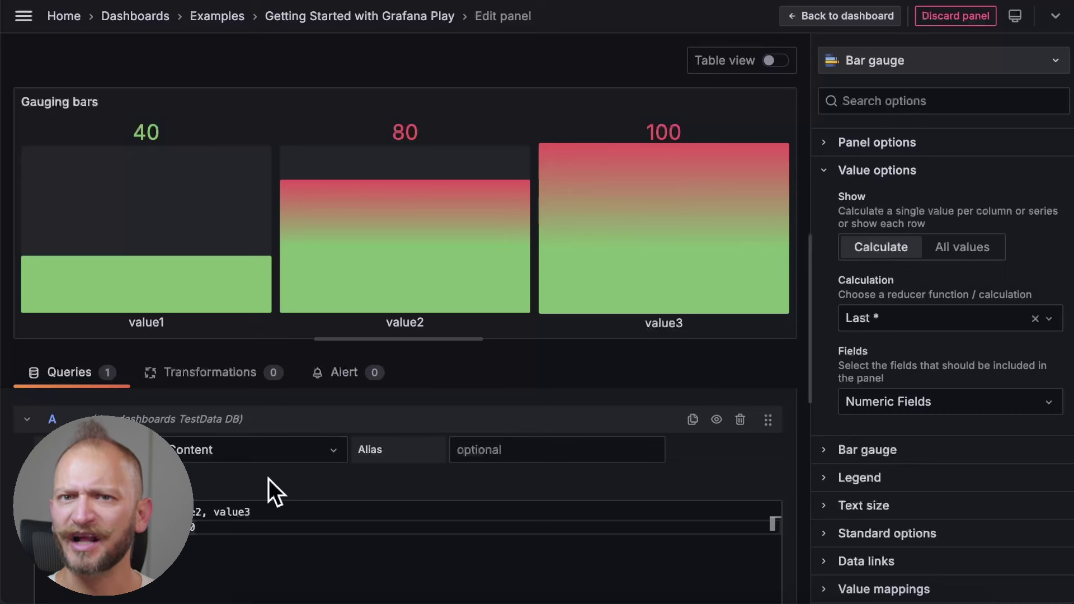
{"action": "left_click", "coordinate": [925, 318]}
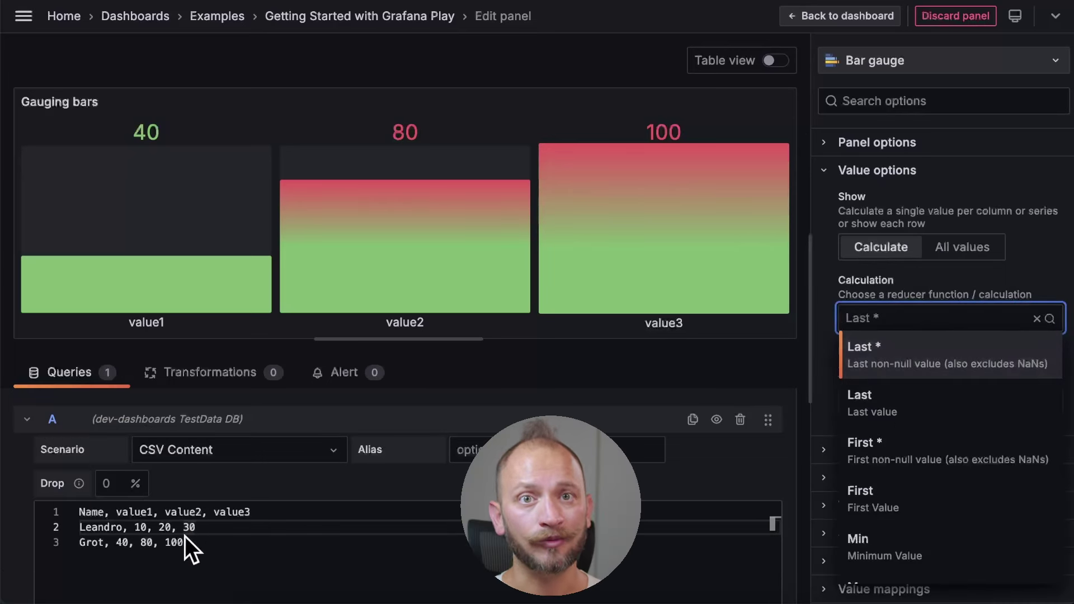
{"action": "left_click", "coordinate": [184, 537]}
{"action": "left_click_drag", "start_coordinate": [201, 541], "coordinate": [72, 551]}
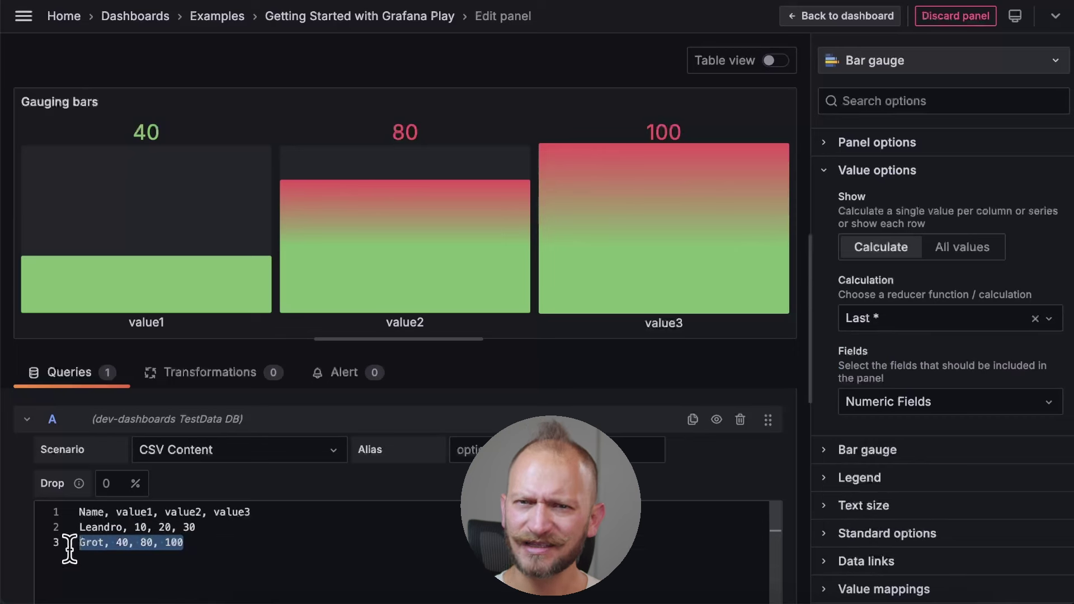
{"action": "left_click", "coordinate": [337, 542]}
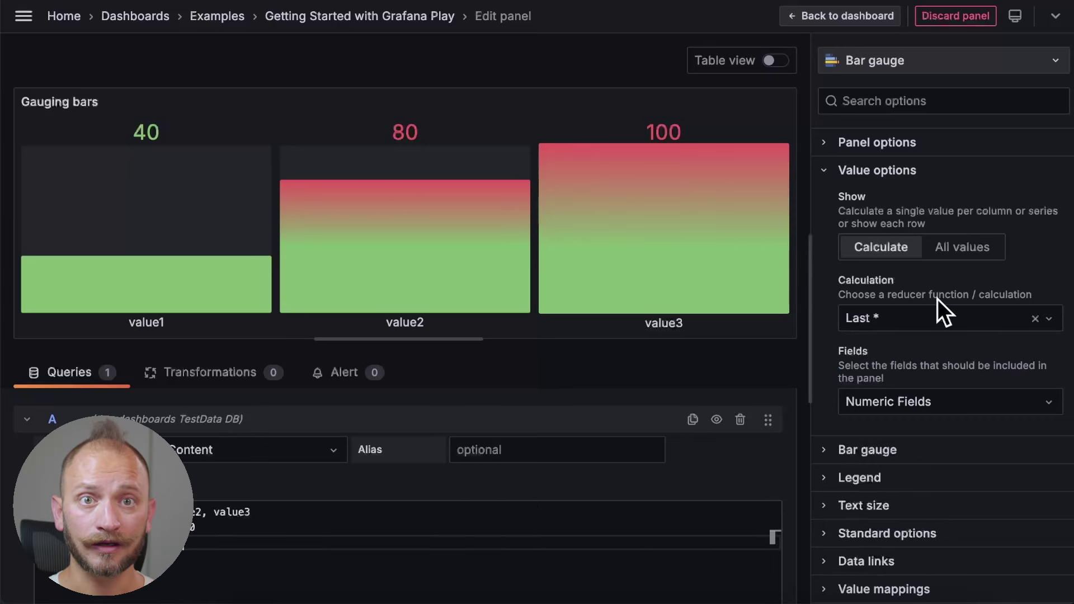
{"action": "left_click", "coordinate": [939, 317]}
{"action": "scroll", "coordinate": [944, 486], "scroll_direction": "down", "scroll_amount": 2}
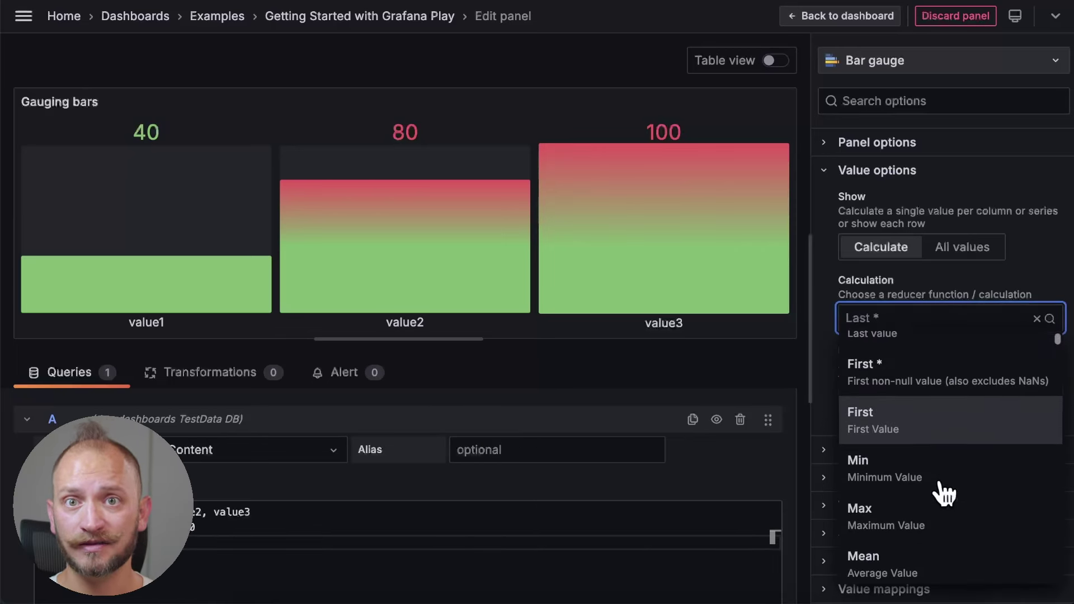
{"action": "scroll", "coordinate": [944, 492], "scroll_direction": "down", "scroll_amount": 5}
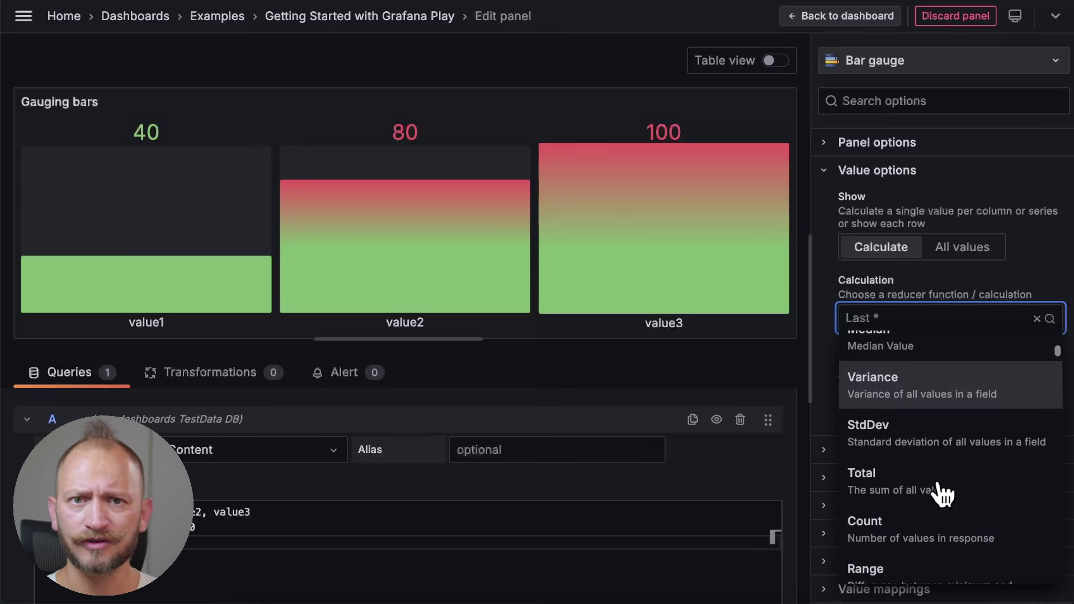
{"action": "scroll", "coordinate": [943, 493], "scroll_direction": "down", "scroll_amount": 3}
{"action": "left_click", "coordinate": [1040, 272]}
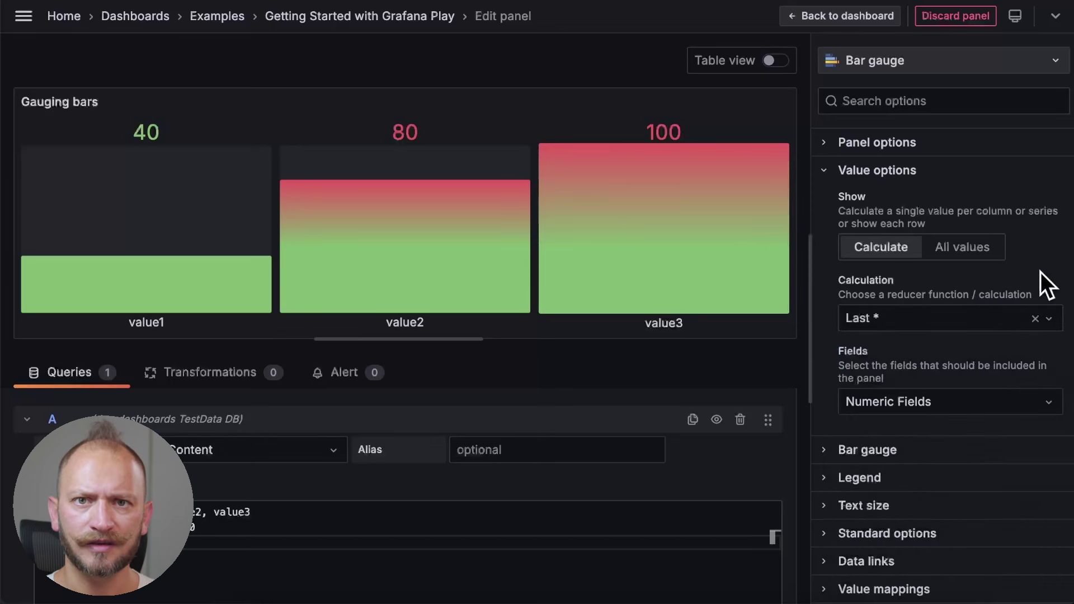
{"action": "left_click", "coordinate": [944, 400]}
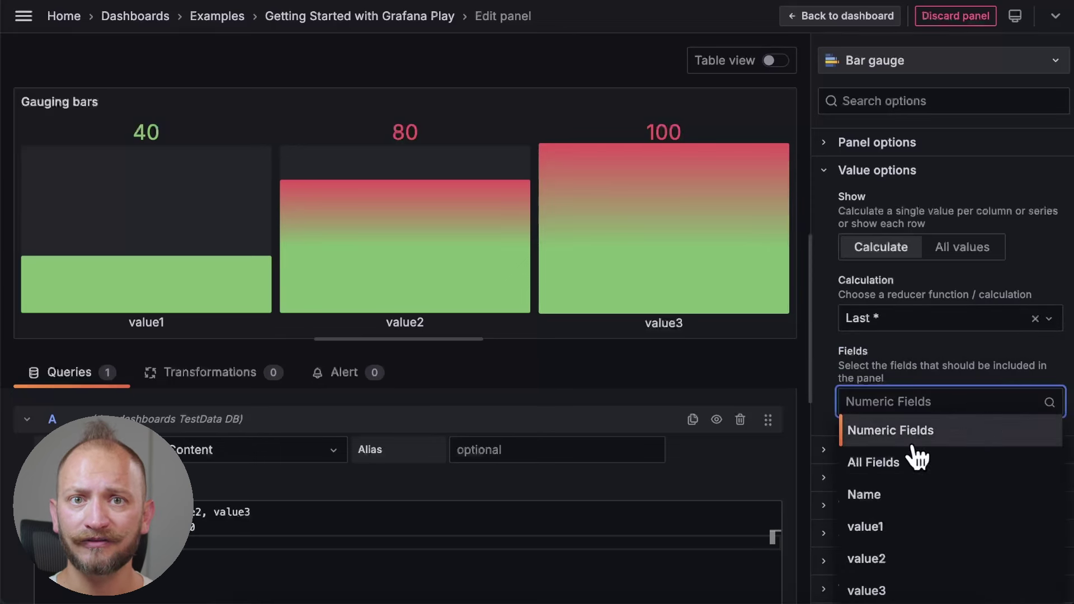
Step: Show all values as separate bars and reveal the Bar gauge options
{"action": "left_click", "coordinate": [1040, 249]}
{"action": "left_click", "coordinate": [832, 172]}
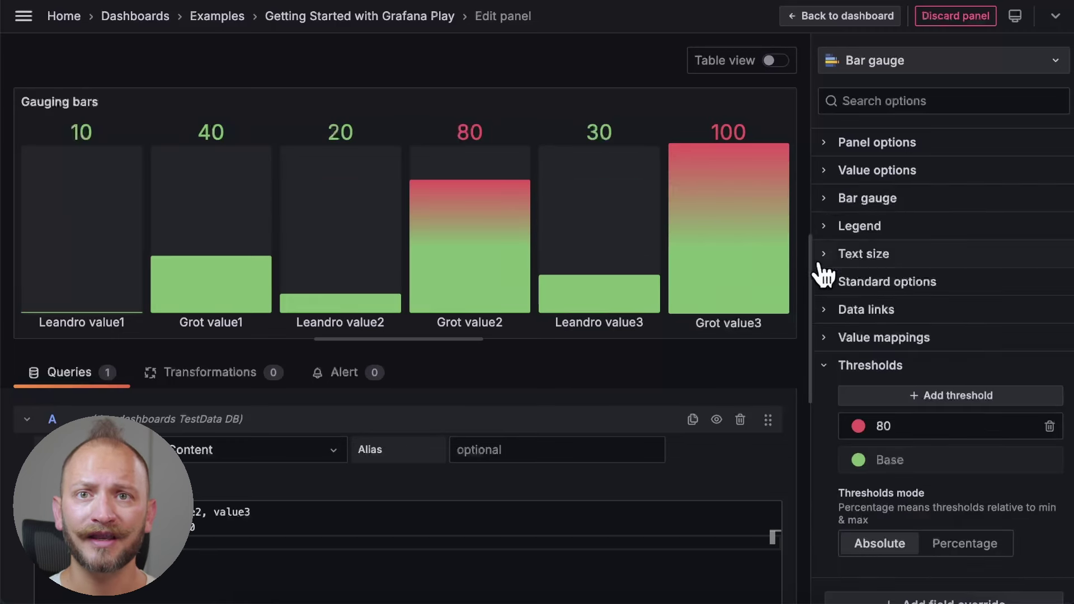
{"action": "left_click", "coordinate": [834, 197]}
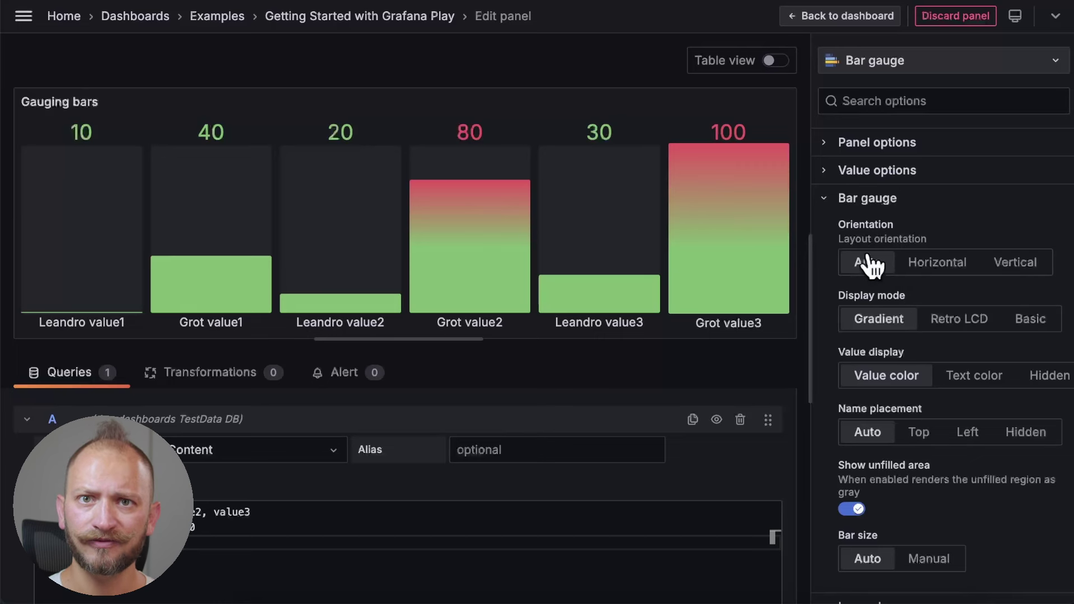
Step: Try Vertical and Auto orientation, settling on Horizontal bars
{"action": "left_click", "coordinate": [1017, 265]}
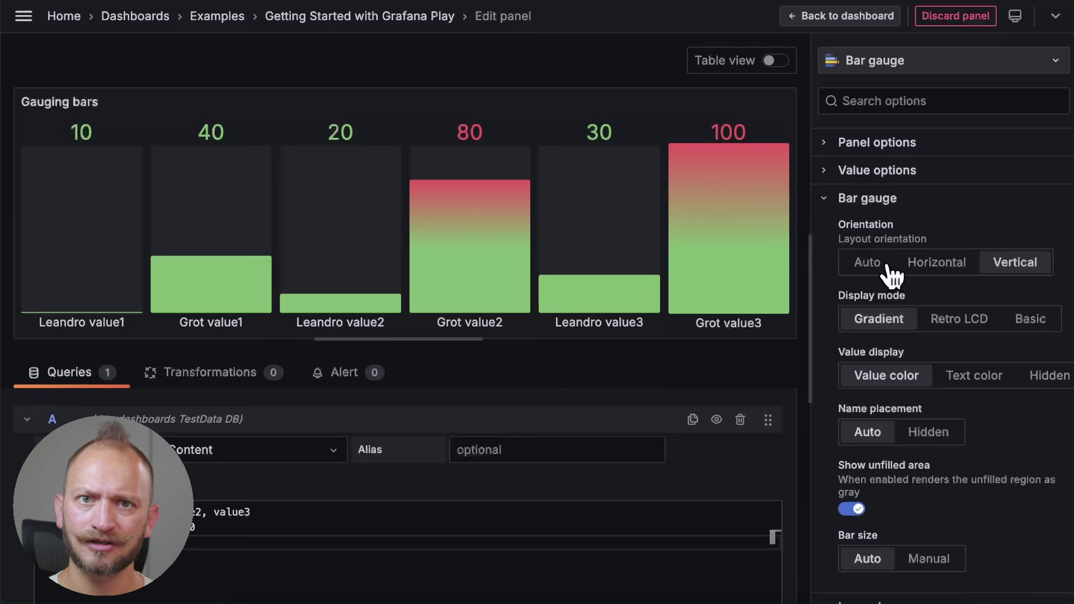
{"action": "left_click", "coordinate": [891, 268]}
{"action": "left_click", "coordinate": [931, 270]}
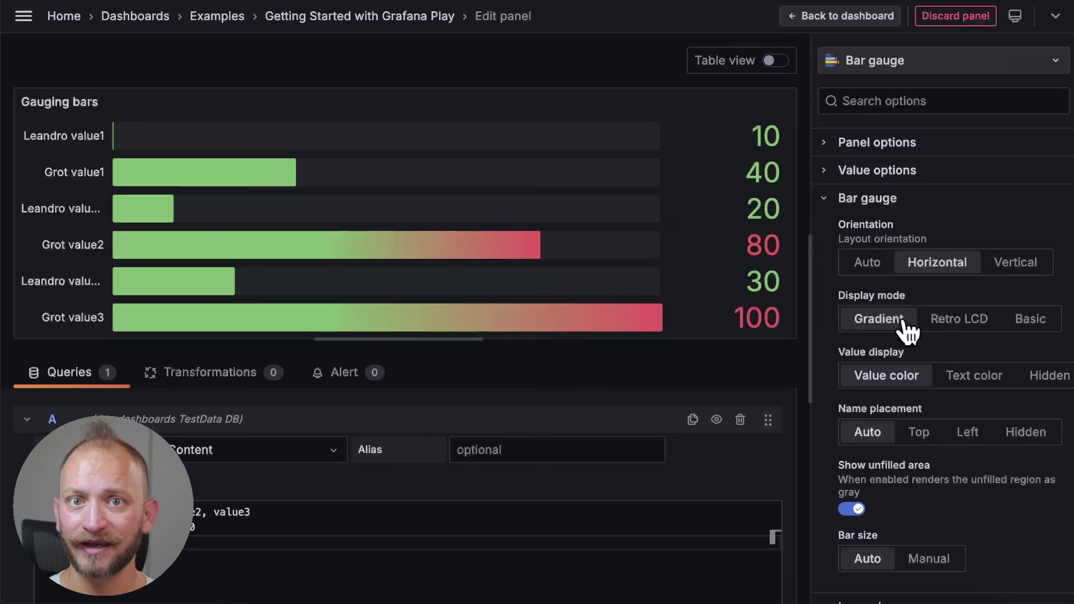
Step: Try the Basic and Retro LCD display modes, settling on Retro LCD segmented bars
{"action": "left_click", "coordinate": [1028, 323]}
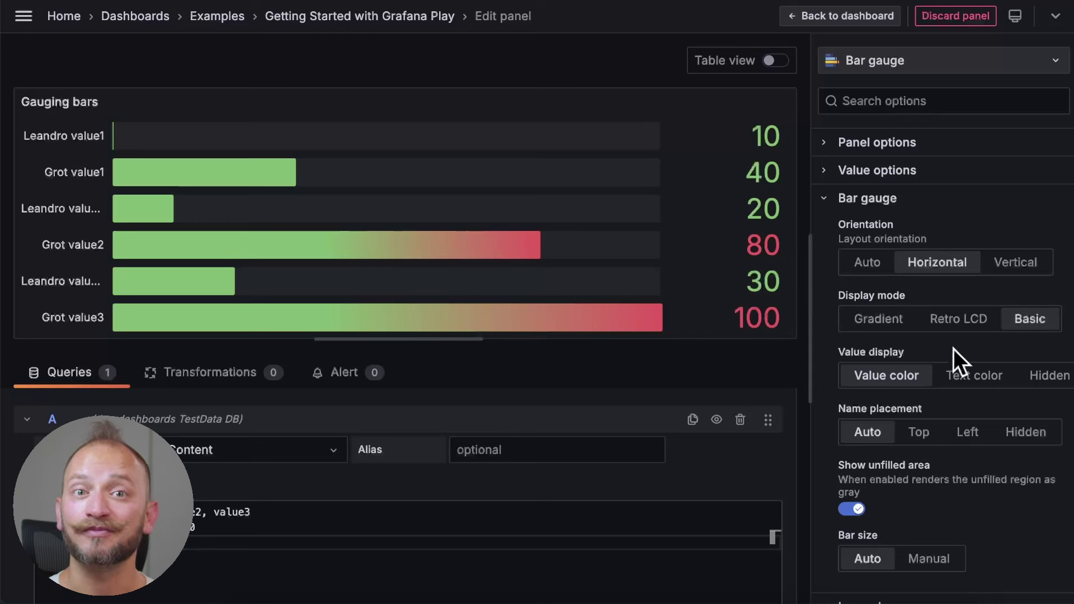
{"action": "left_click", "coordinate": [953, 327]}
{"action": "left_click", "coordinate": [1032, 320]}
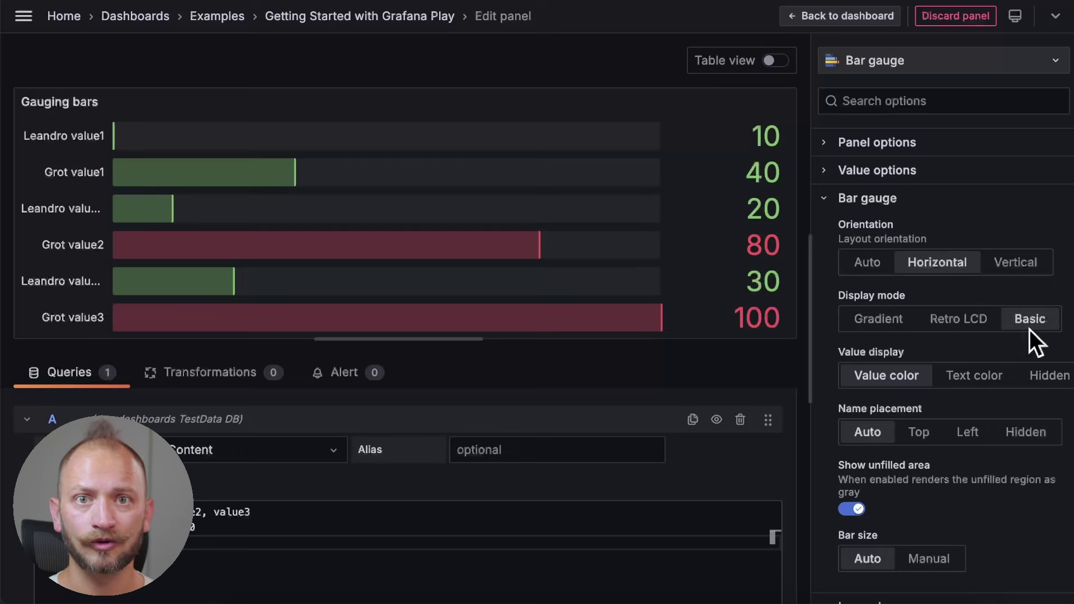
{"action": "left_click", "coordinate": [958, 320]}
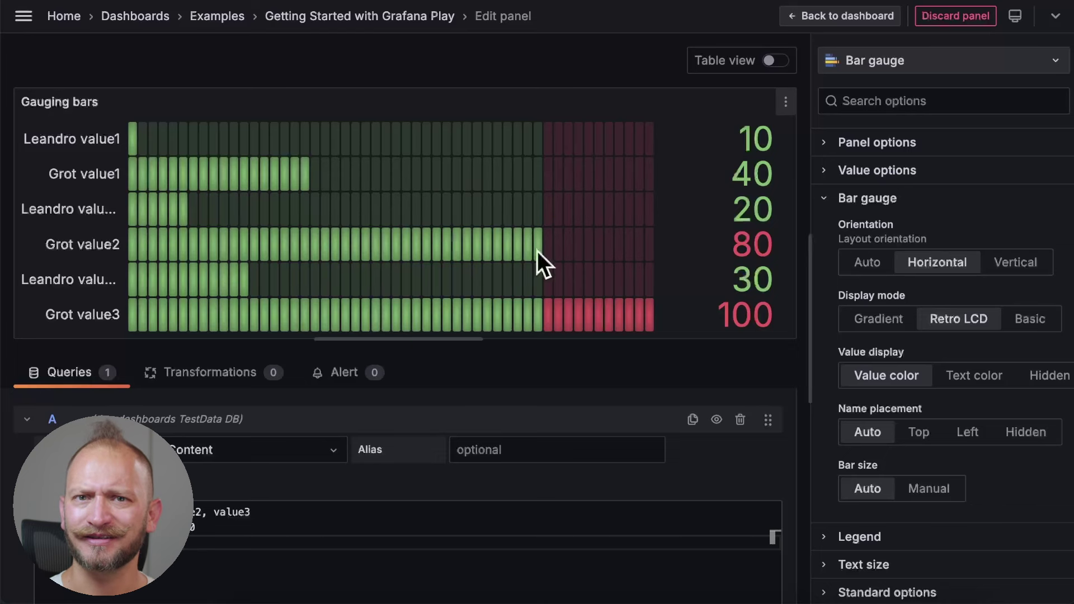
Step: Set bar orientation from Auto to Vertical, then return the display mode to Gradient
{"action": "left_click", "coordinate": [854, 262]}
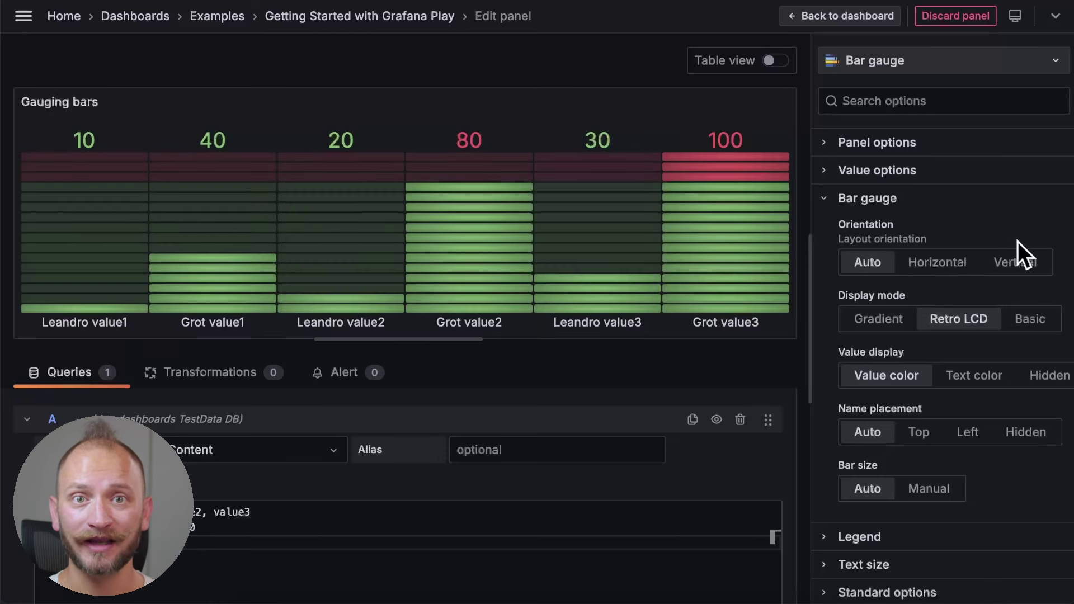
{"action": "left_click", "coordinate": [1019, 264]}
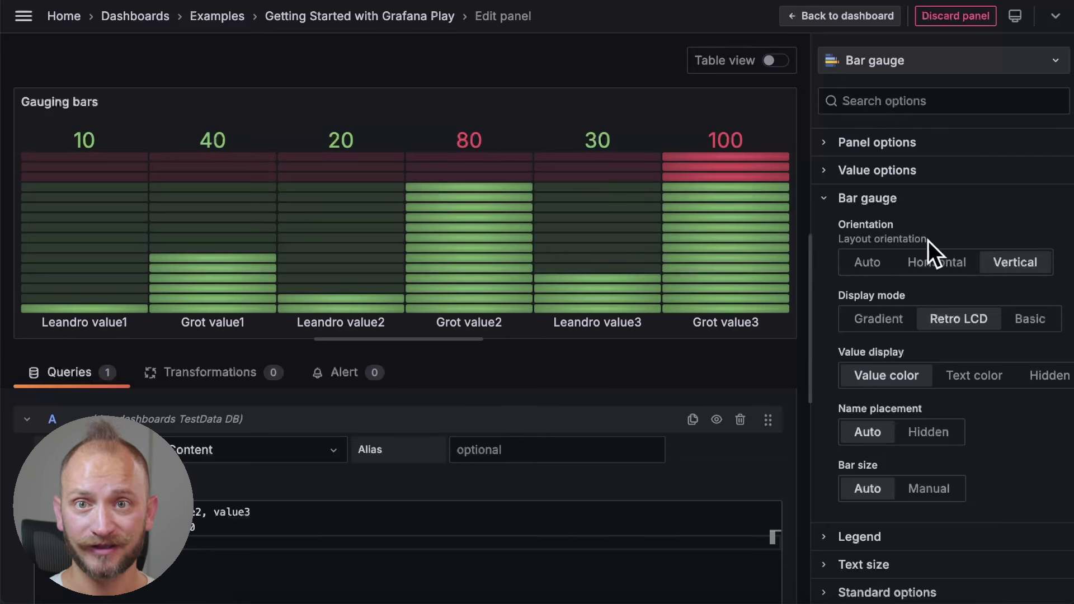
{"action": "left_click", "coordinate": [879, 319]}
Step: Try Text and Hidden value display, then restore threshold-coloured value numbers
{"action": "left_click", "coordinate": [970, 378]}
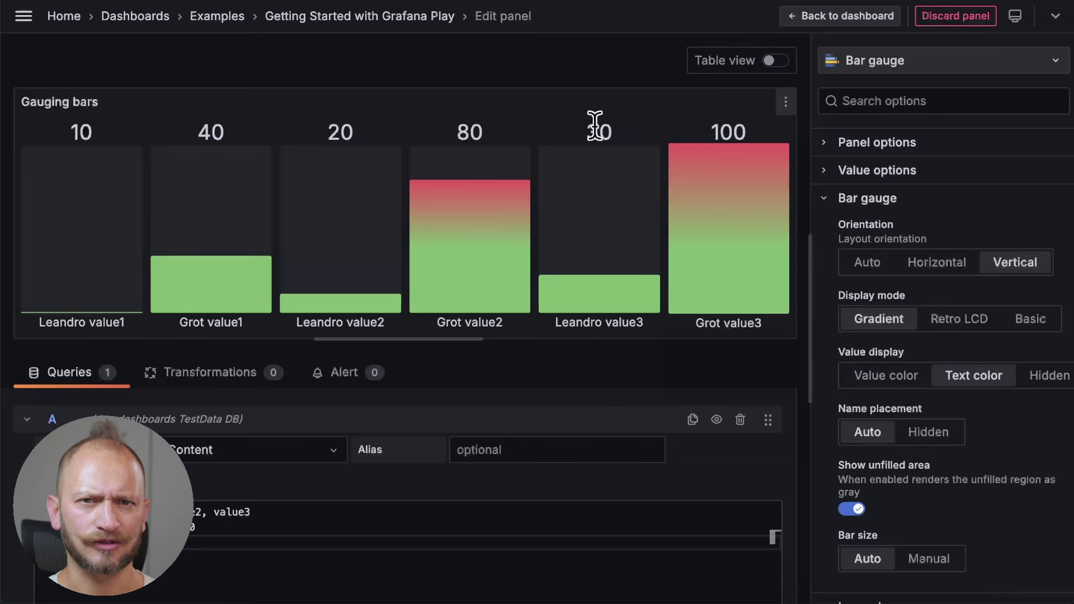
{"action": "left_click", "coordinate": [1047, 377]}
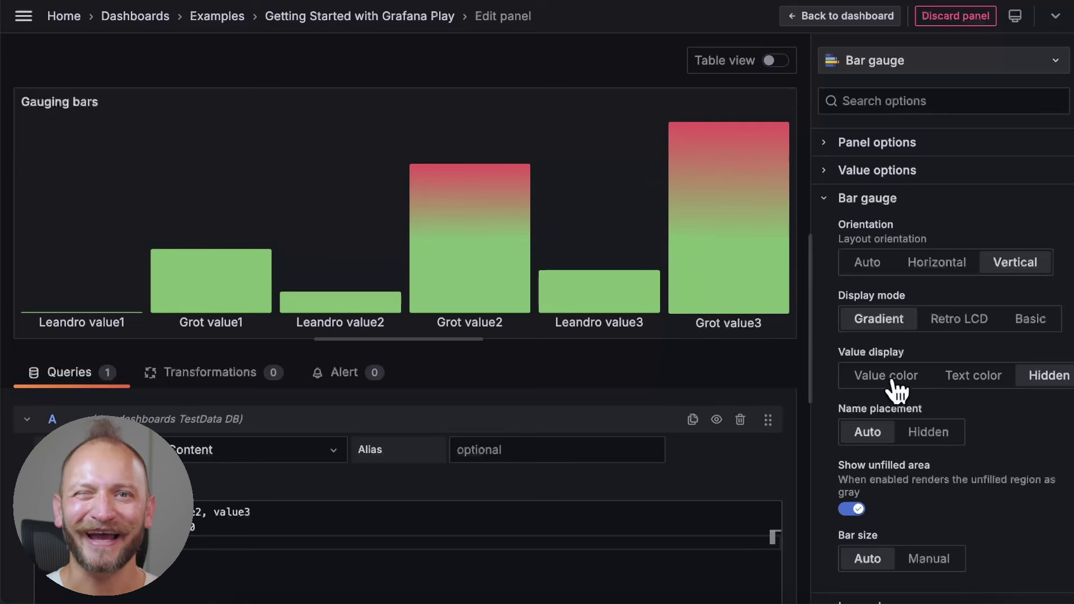
{"action": "left_click", "coordinate": [893, 386]}
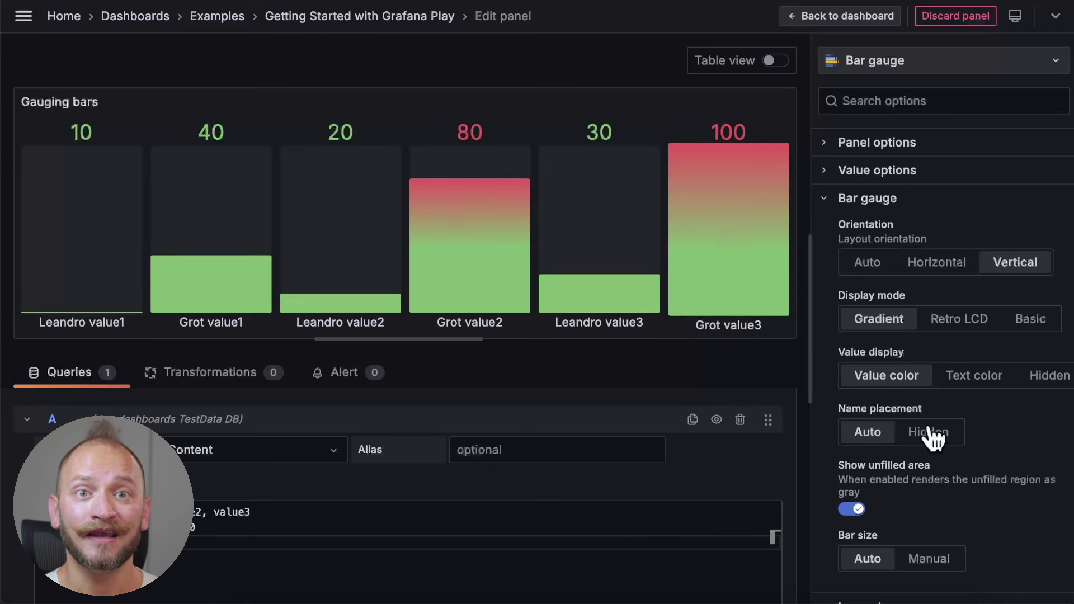
Step: Lay bars horizontally with names Top, Left, then Hidden, and return to Vertical with Auto names
{"action": "left_click", "coordinate": [940, 266]}
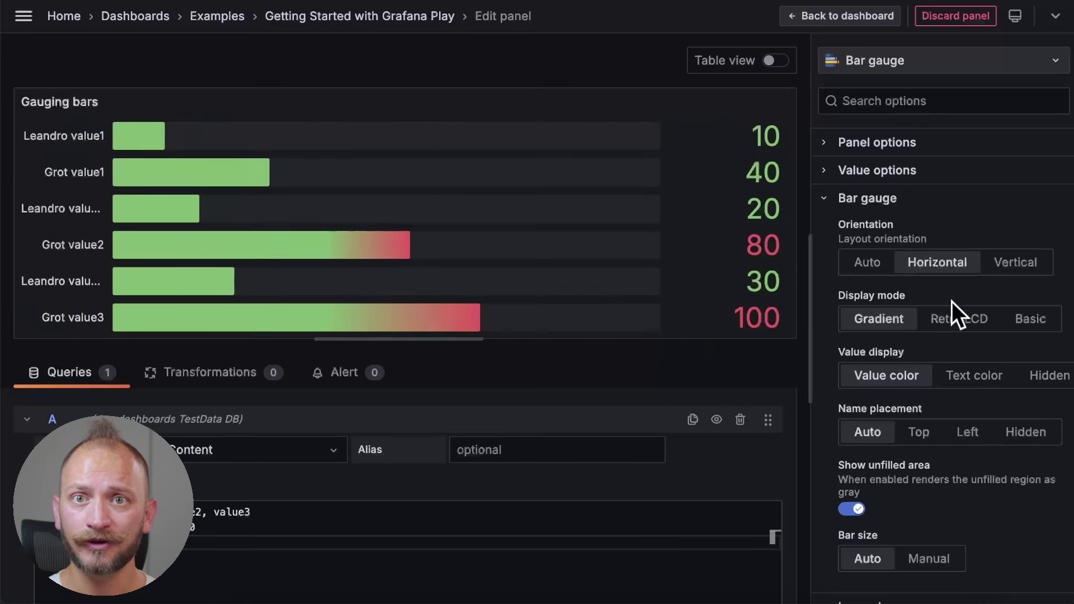
{"action": "left_click", "coordinate": [922, 436]}
{"action": "left_click", "coordinate": [597, 528]}
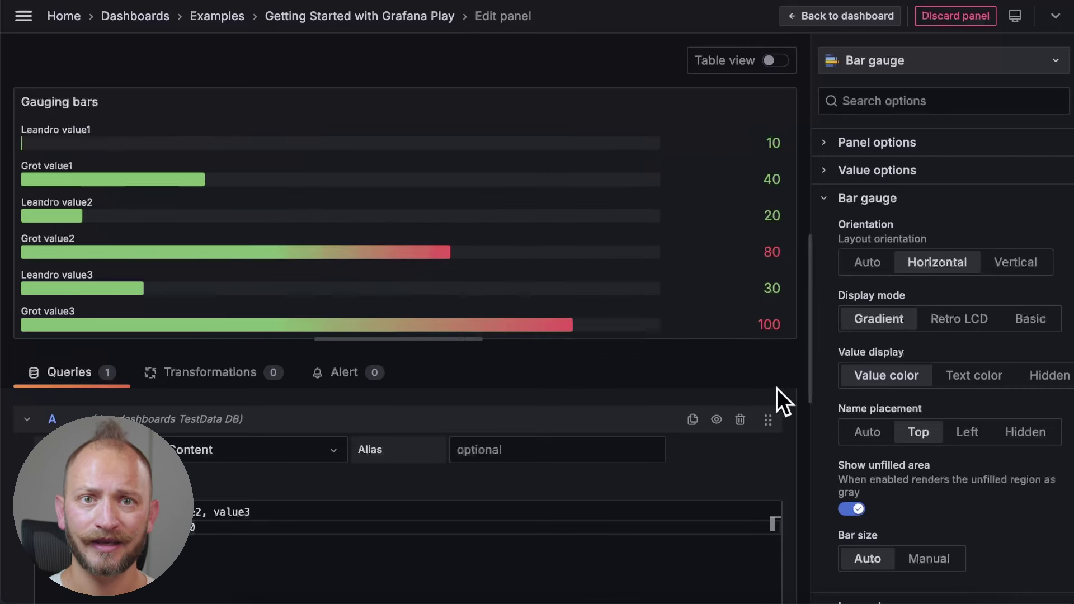
{"action": "left_click", "coordinate": [968, 434]}
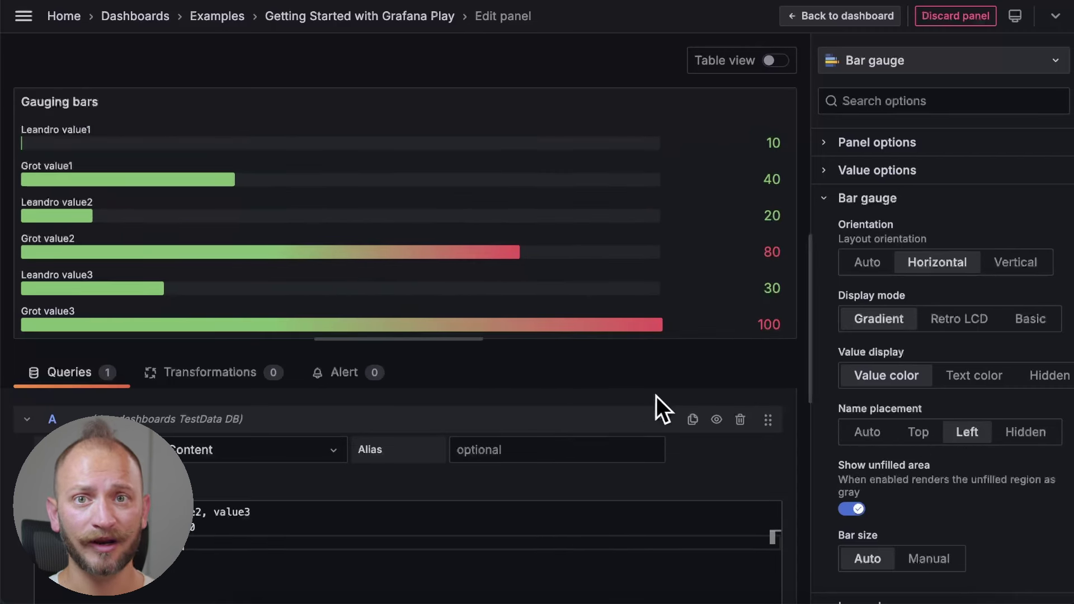
{"action": "left_click", "coordinate": [1023, 437]}
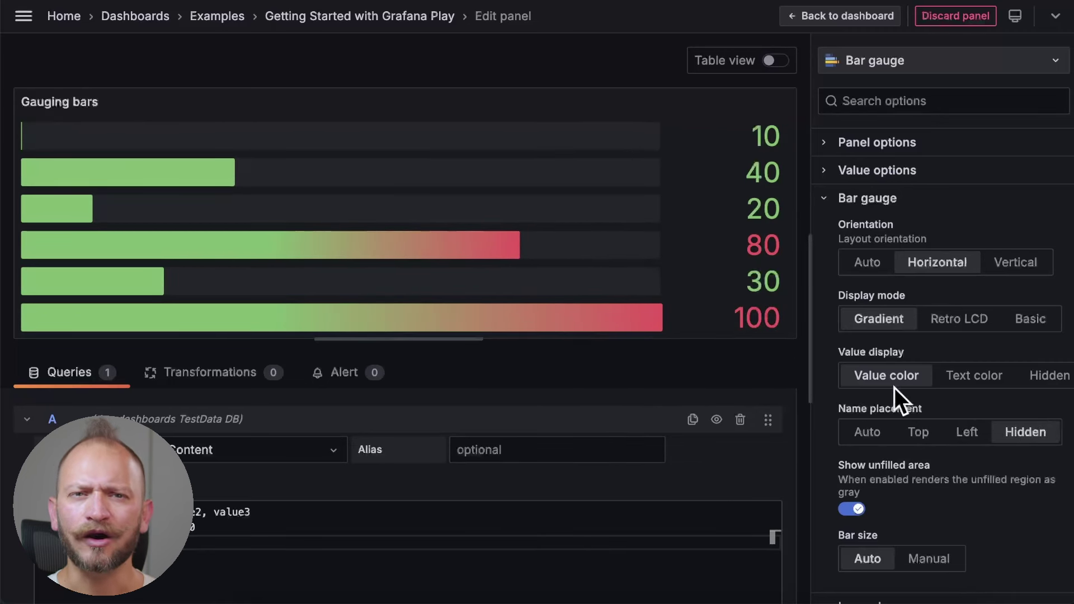
{"action": "left_click", "coordinate": [1027, 263]}
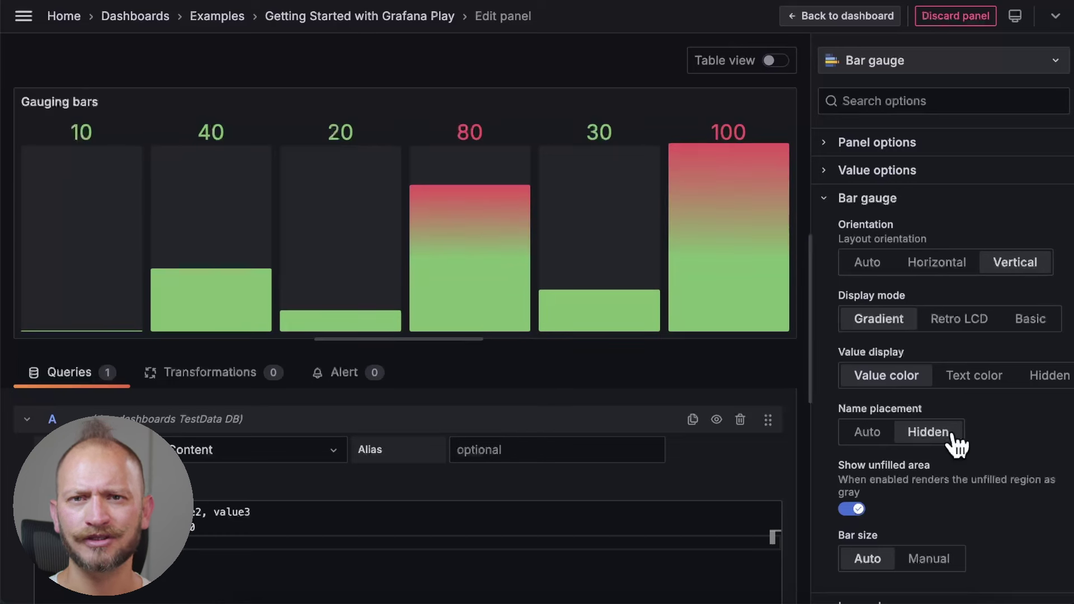
{"action": "left_click", "coordinate": [866, 432]}
{"action": "left_click", "coordinate": [623, 527]}
{"action": "left_click", "coordinate": [679, 375]}
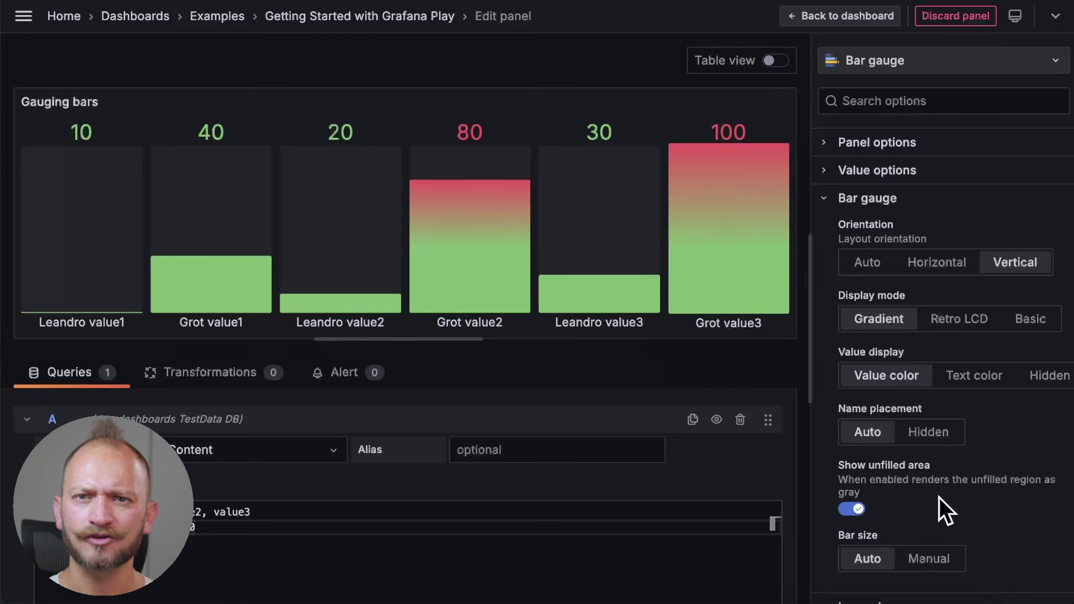
Step: Repeat Horizontal with Top/Left names, then restore Vertical, Auto names, and toggle Bar size Manual back to Auto
{"action": "scroll", "coordinate": [939, 497], "scroll_direction": "down", "scroll_amount": 2}
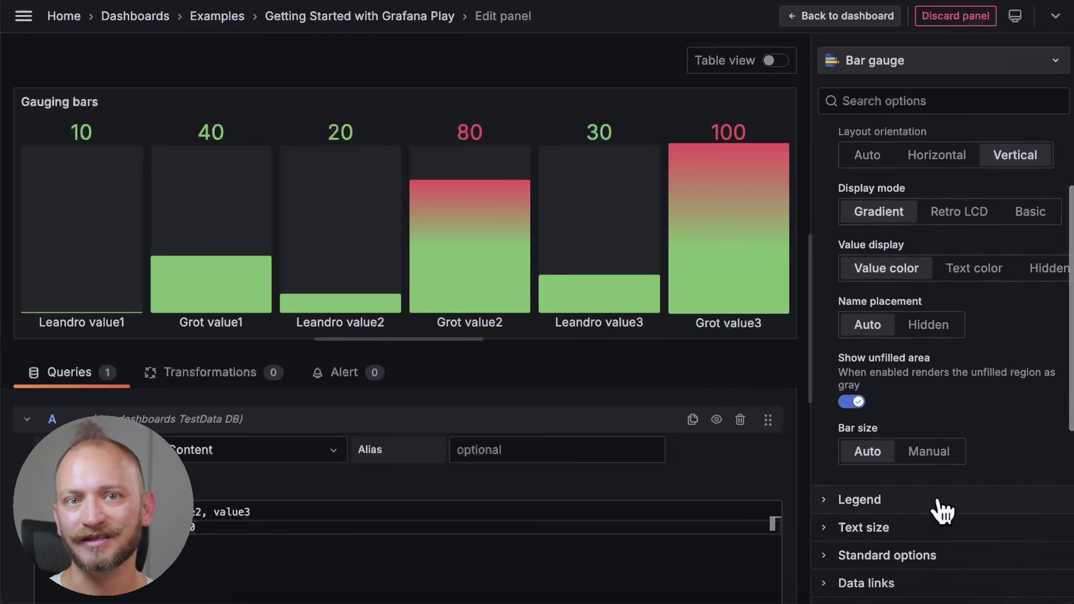
{"action": "left_click", "coordinate": [957, 156]}
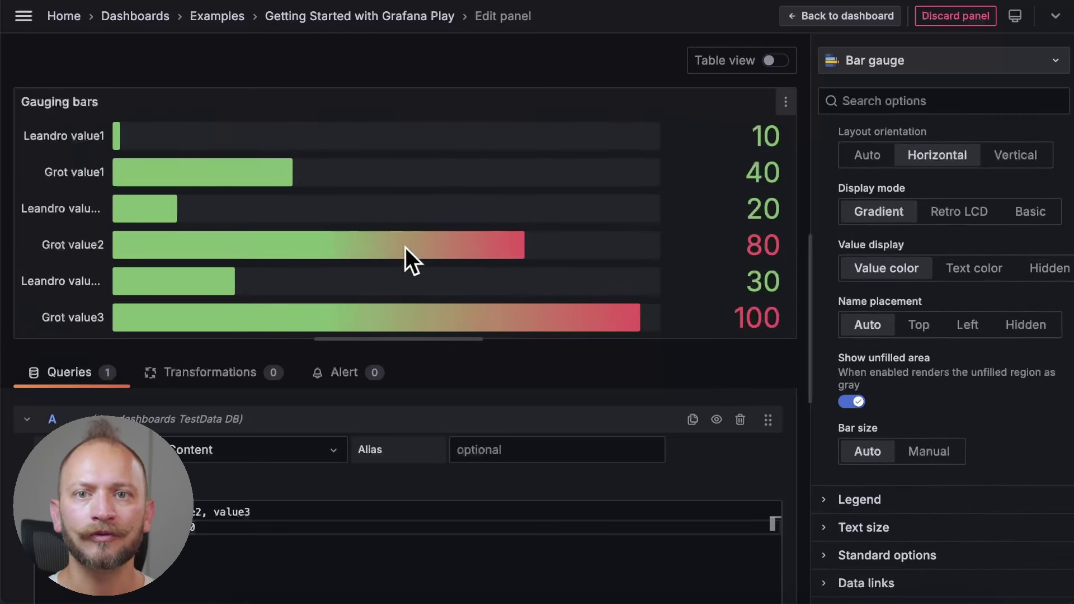
{"action": "left_click", "coordinate": [920, 330]}
{"action": "left_click", "coordinate": [979, 335]}
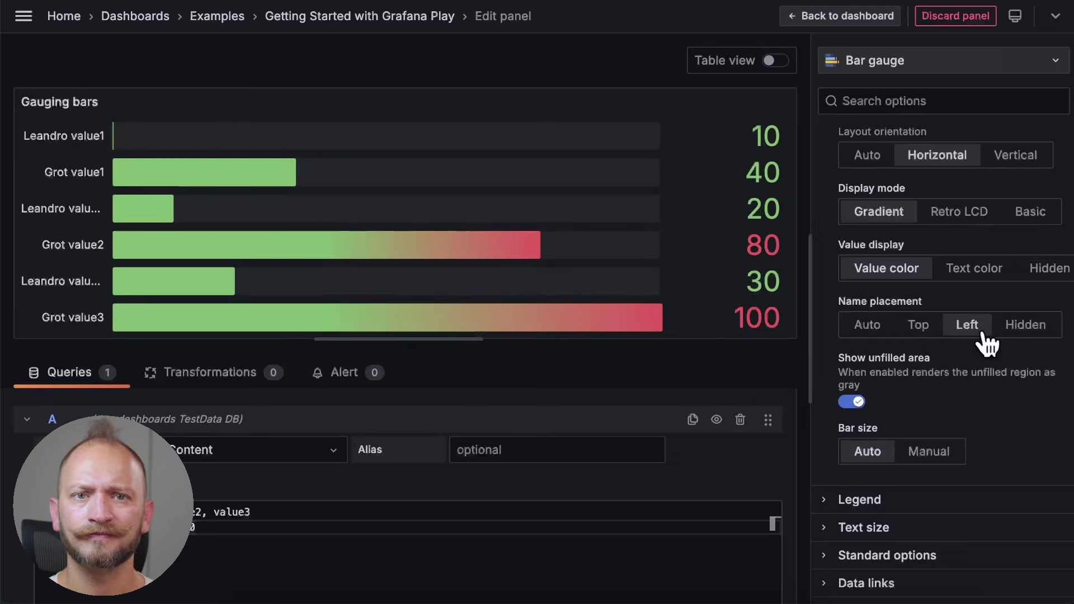
{"action": "left_click", "coordinate": [866, 331]}
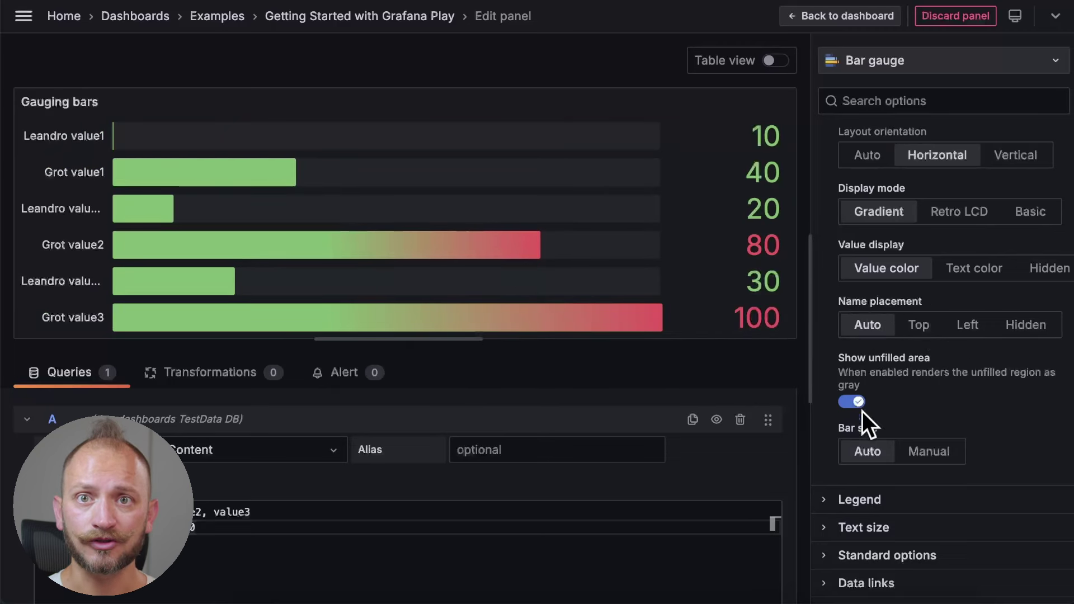
{"action": "left_click", "coordinate": [1007, 158]}
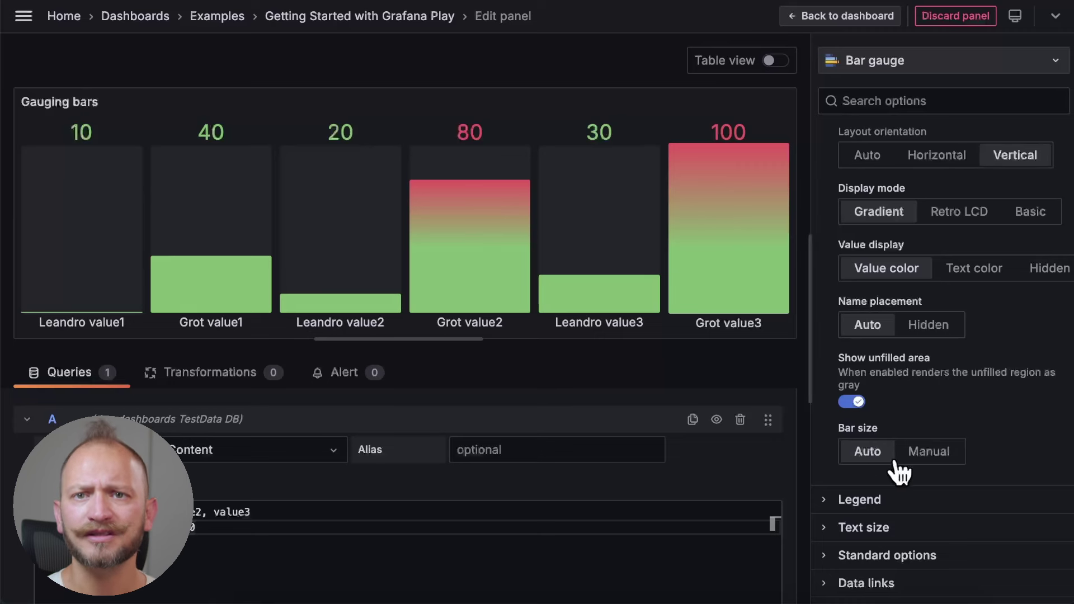
{"action": "left_click", "coordinate": [928, 453]}
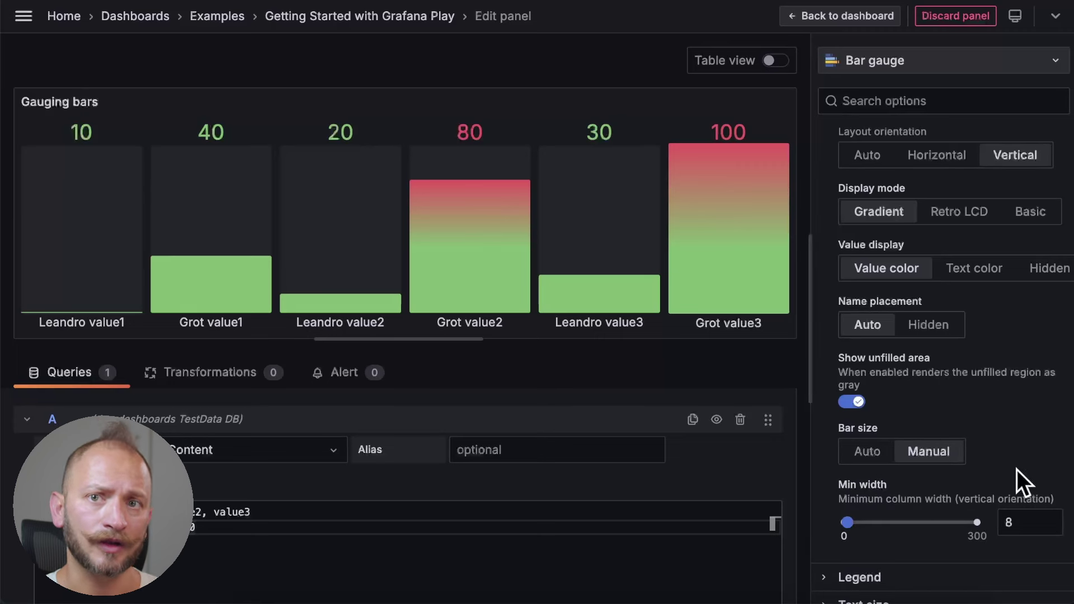
{"action": "left_click", "coordinate": [868, 452]}
{"action": "left_click", "coordinate": [824, 501]}
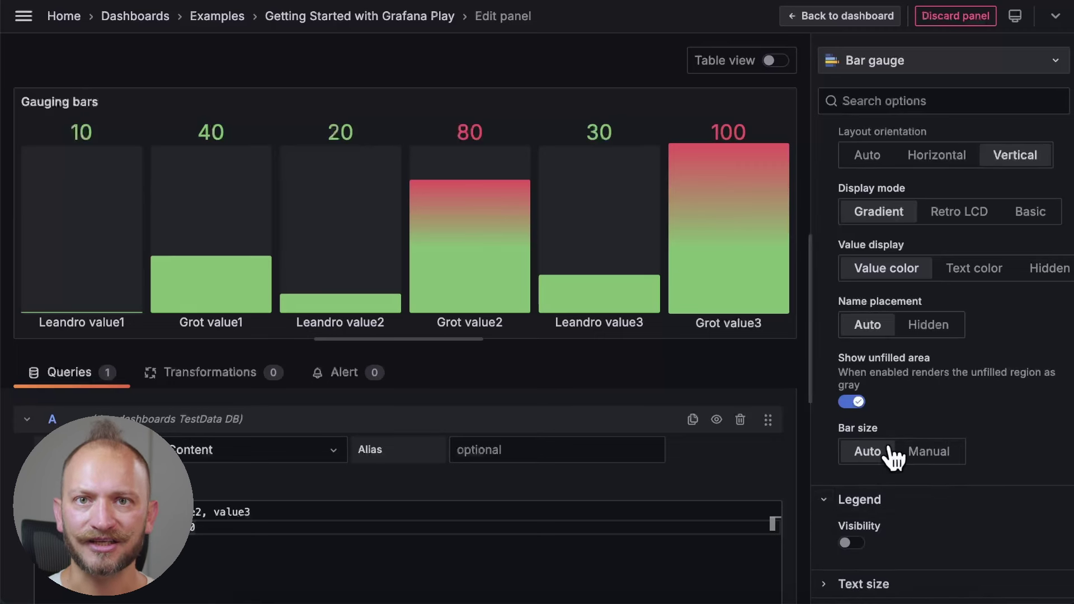
{"action": "scroll", "coordinate": [894, 459], "scroll_direction": "down", "scroll_amount": 4}
{"action": "left_click", "coordinate": [851, 326]}
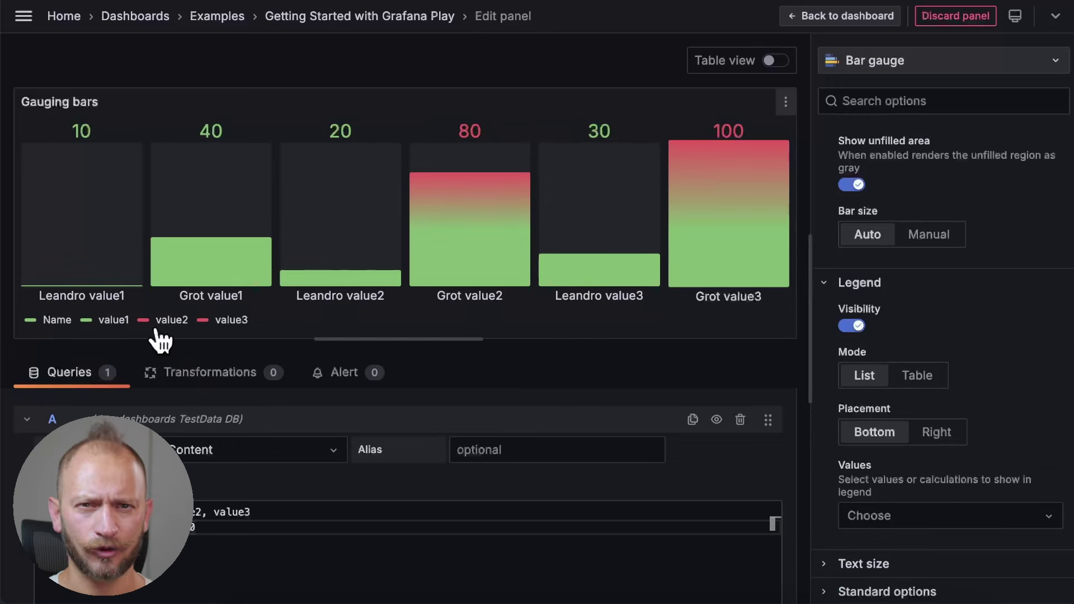
{"action": "left_click", "coordinate": [919, 377]}
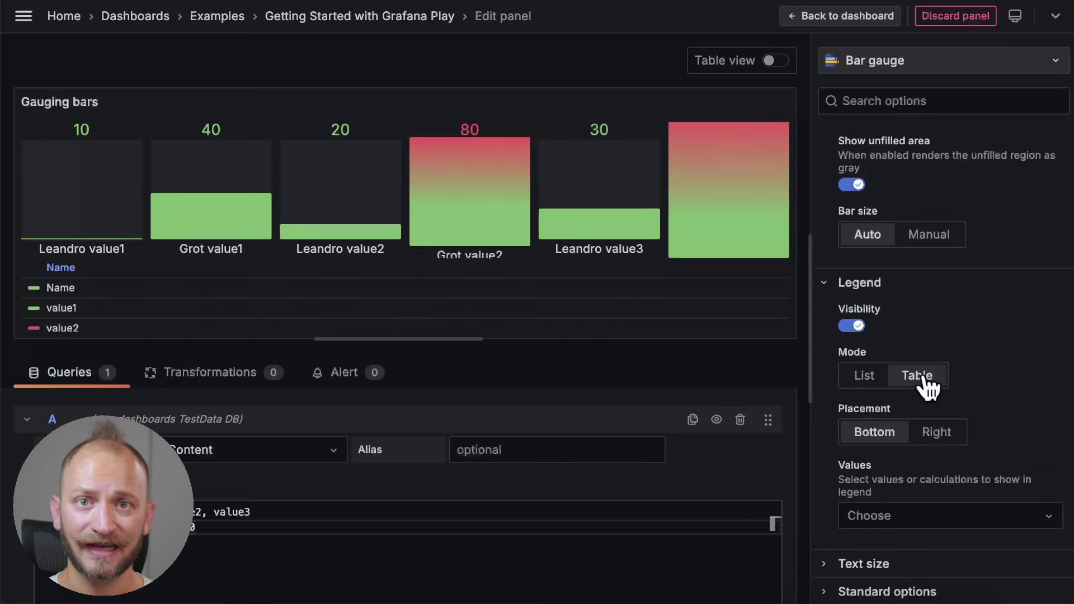
{"action": "left_click", "coordinate": [935, 433]}
{"action": "scroll", "coordinate": [939, 420], "scroll_direction": "down", "scroll_amount": 1}
{"action": "left_click", "coordinate": [923, 503]}
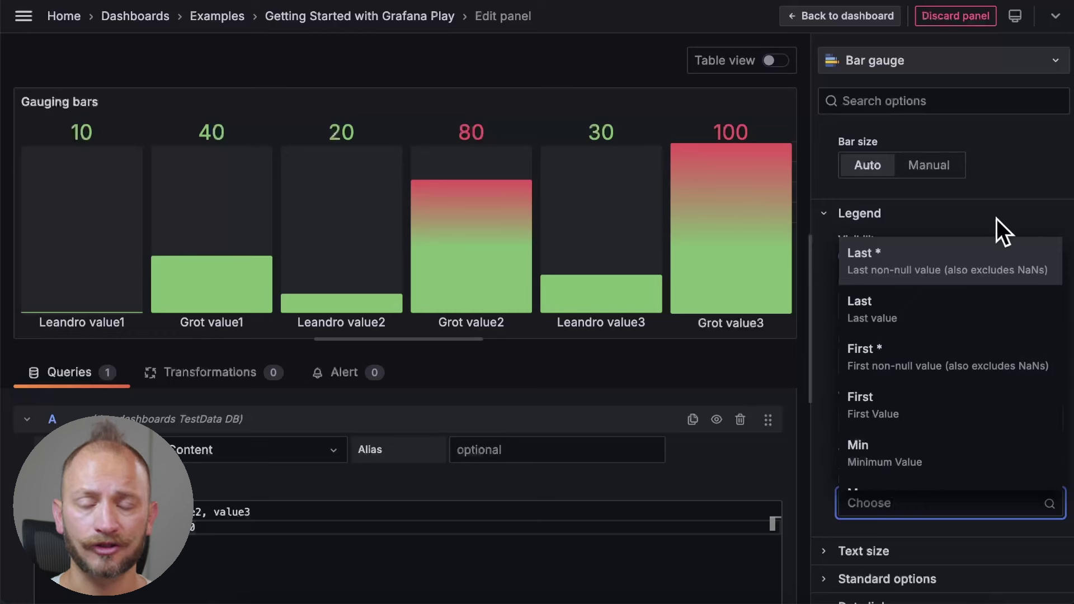
{"action": "key", "text": "Escape"}
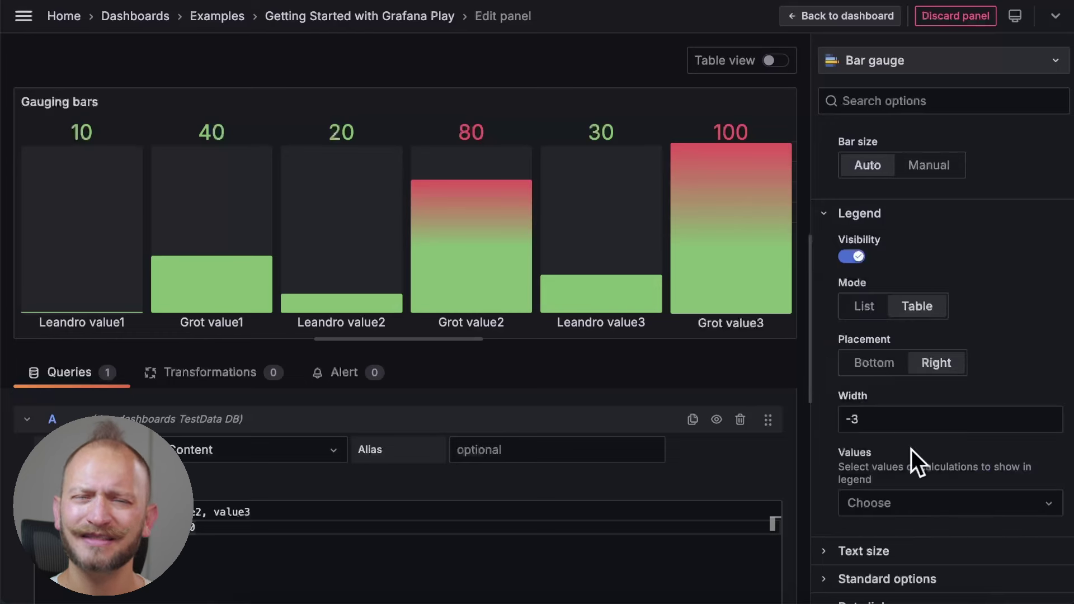
{"action": "left_click", "coordinate": [850, 259]}
{"action": "scroll", "coordinate": [920, 266], "scroll_direction": "down", "scroll_amount": 1}
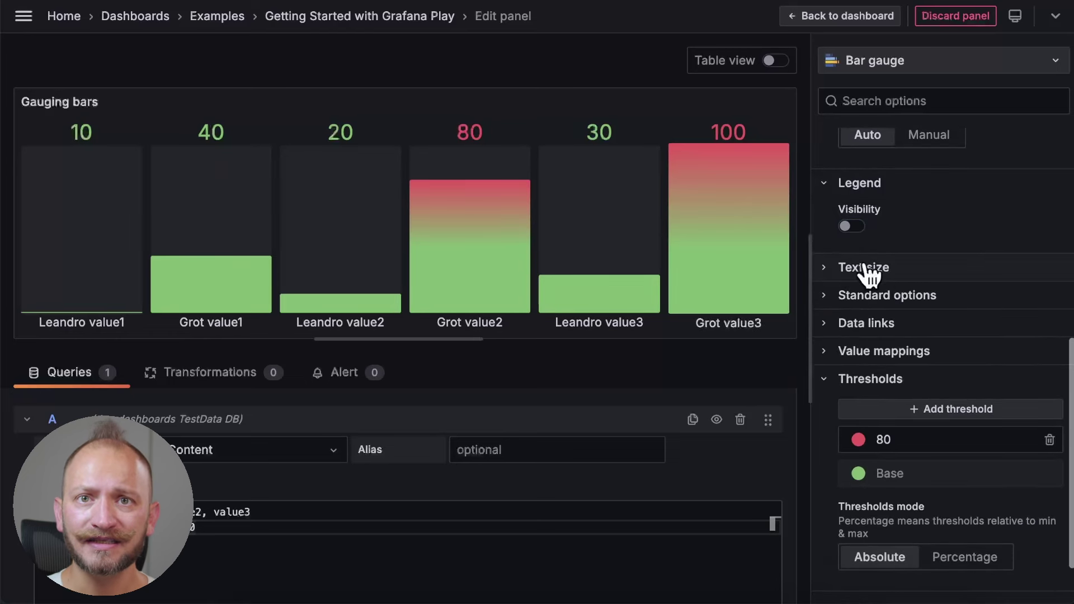
{"action": "left_click", "coordinate": [831, 271]}
{"action": "left_click", "coordinate": [902, 324]}
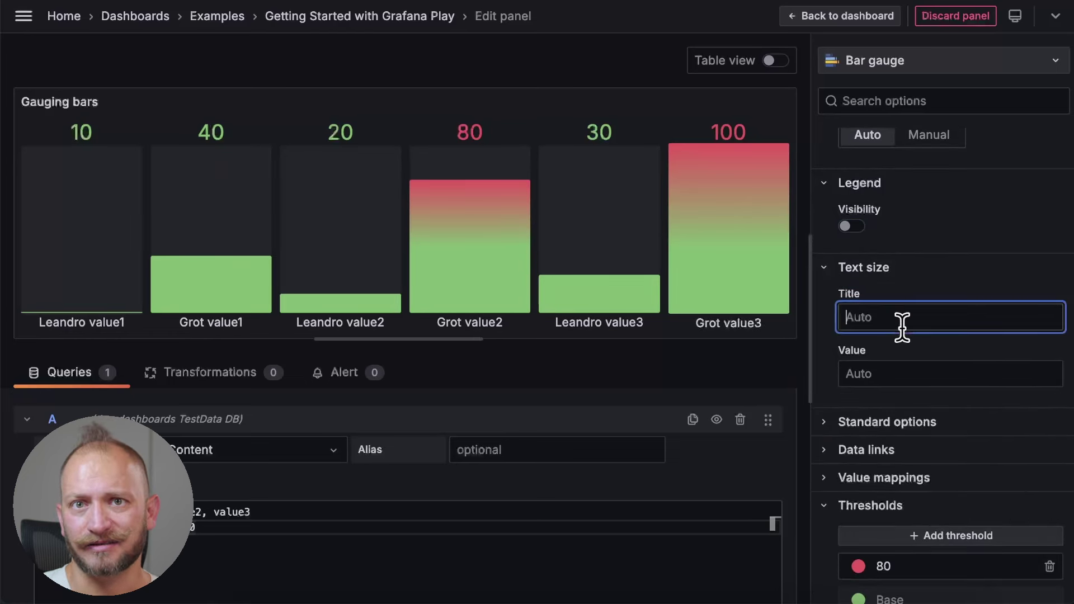
{"action": "type", "text": "30"}
{"action": "key", "text": "Tab"}
{"action": "type", "text": "30"}
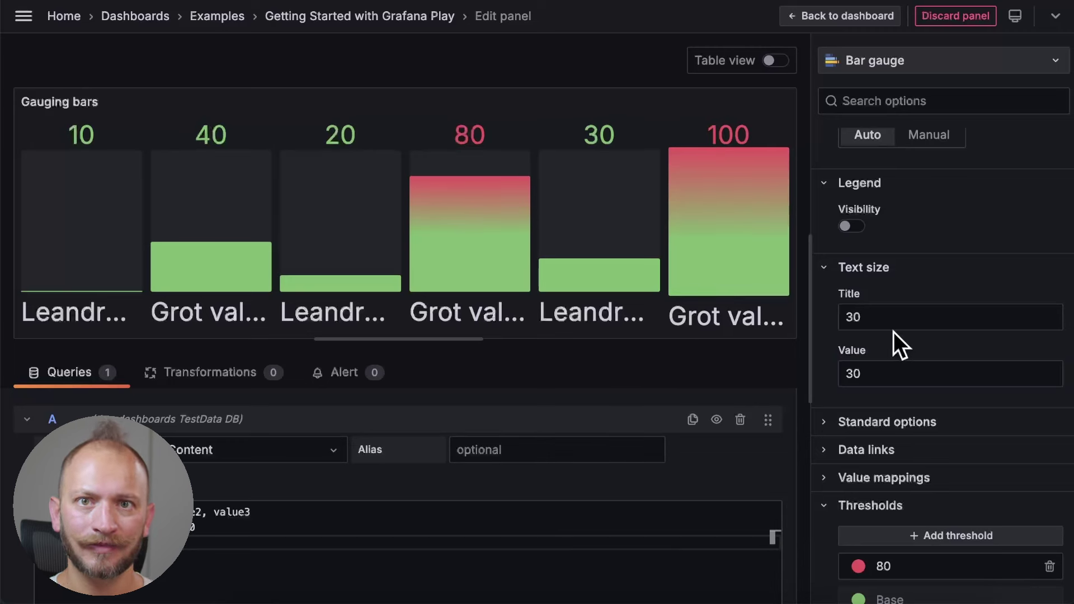
{"action": "left_click", "coordinate": [906, 316]}
{"action": "key", "text": "BackSpace"}
{"action": "key", "text": "BackSpace"}
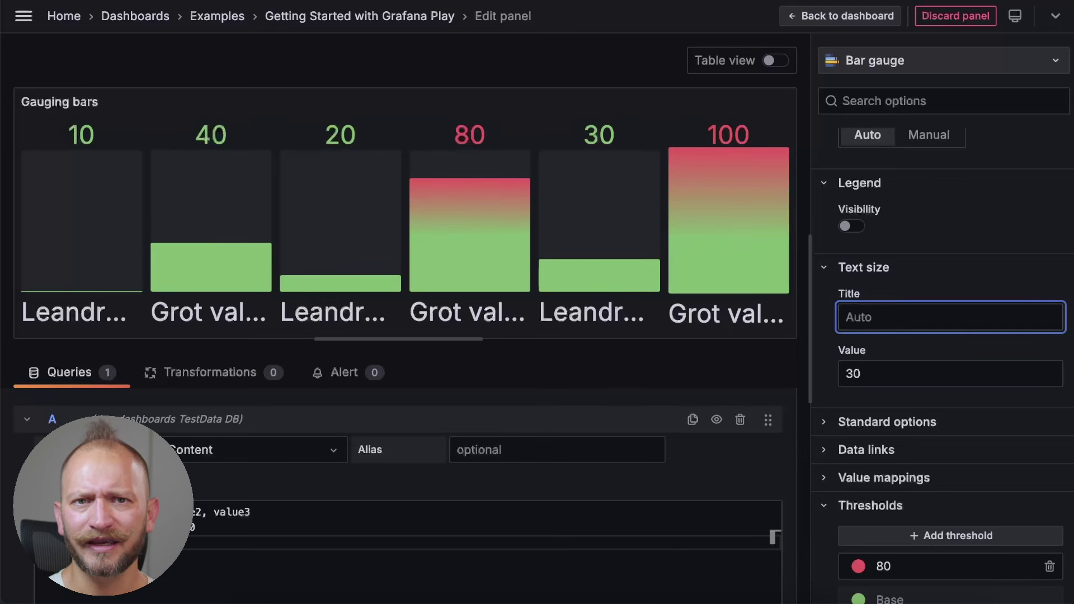
{"action": "left_click", "coordinate": [892, 374]}
{"action": "key", "text": "BackSpace"}
{"action": "key", "text": "BackSpace"}
{"action": "left_click", "coordinate": [700, 480]}
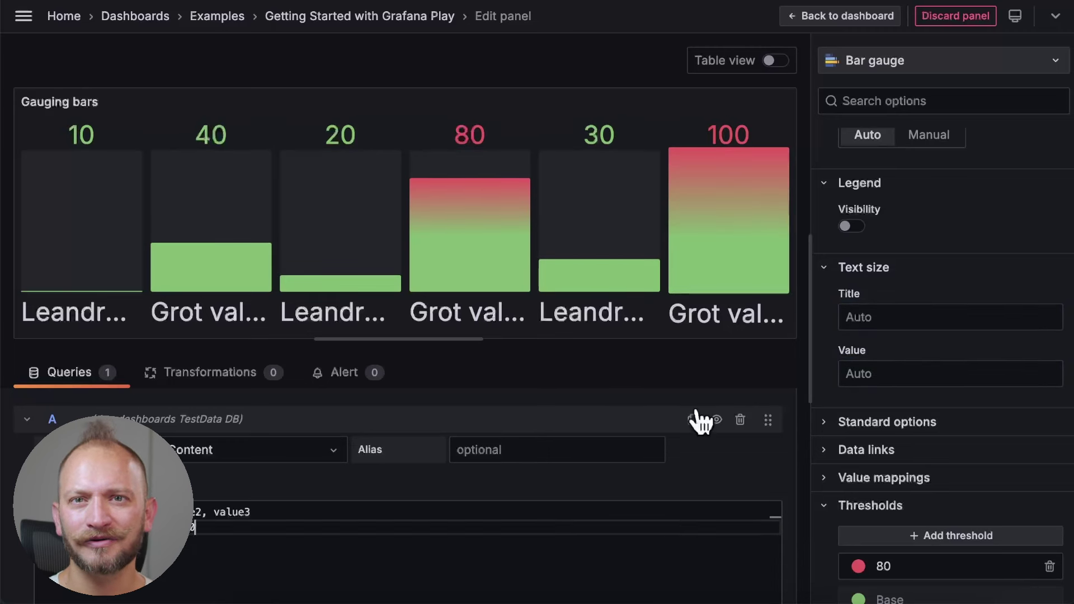
{"action": "left_click", "coordinate": [826, 269]}
Step: Expand Standard options, browse the Unit list, and enter Min 20 and Max 50
{"action": "left_click", "coordinate": [828, 296]}
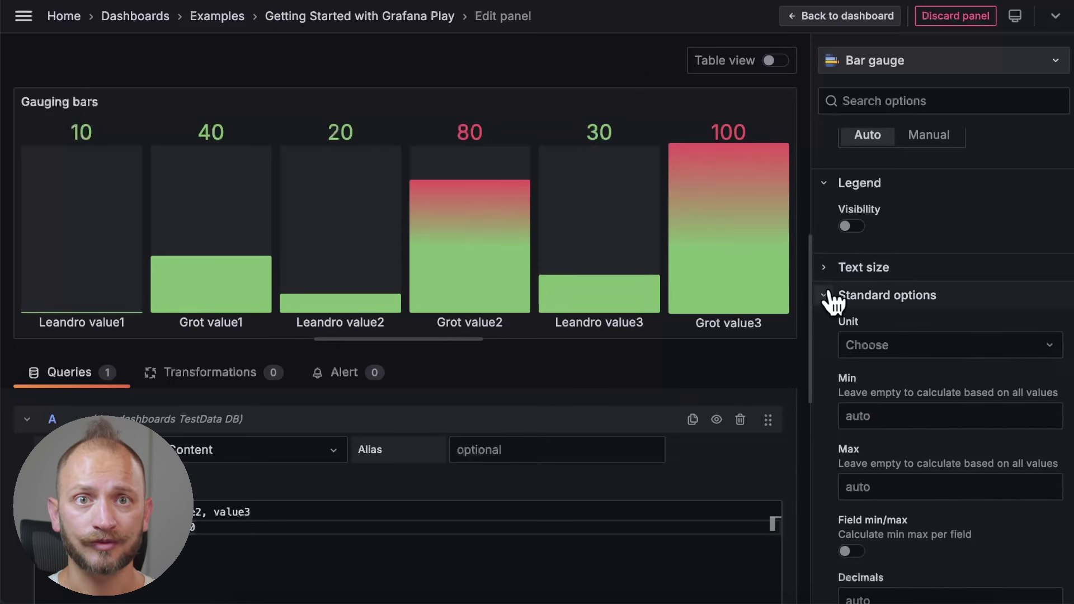
{"action": "scroll", "coordinate": [960, 358], "scroll_direction": "down", "scroll_amount": 1}
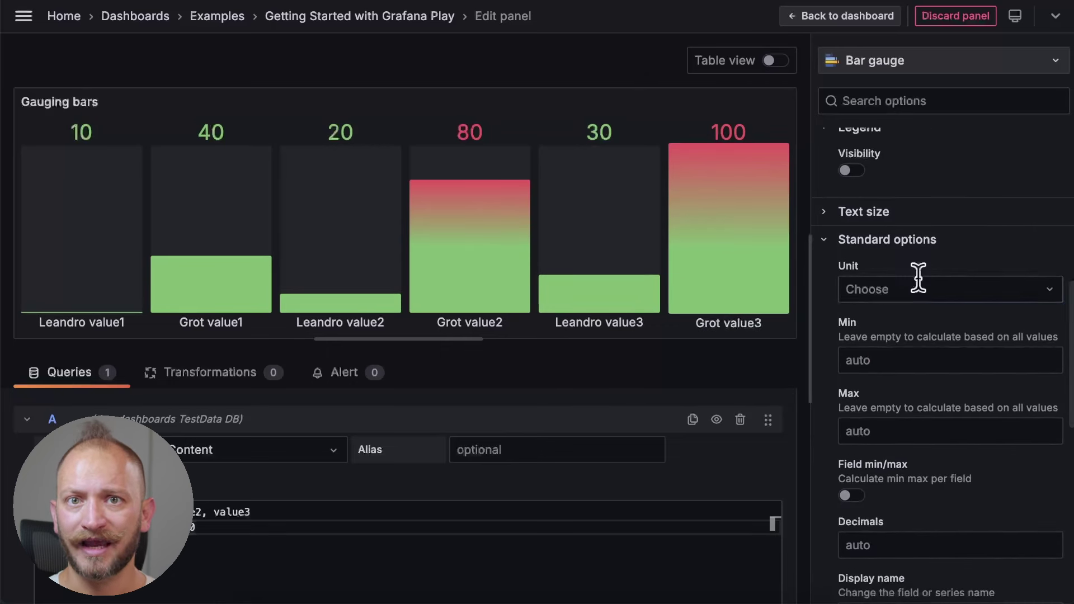
{"action": "left_click", "coordinate": [942, 288]}
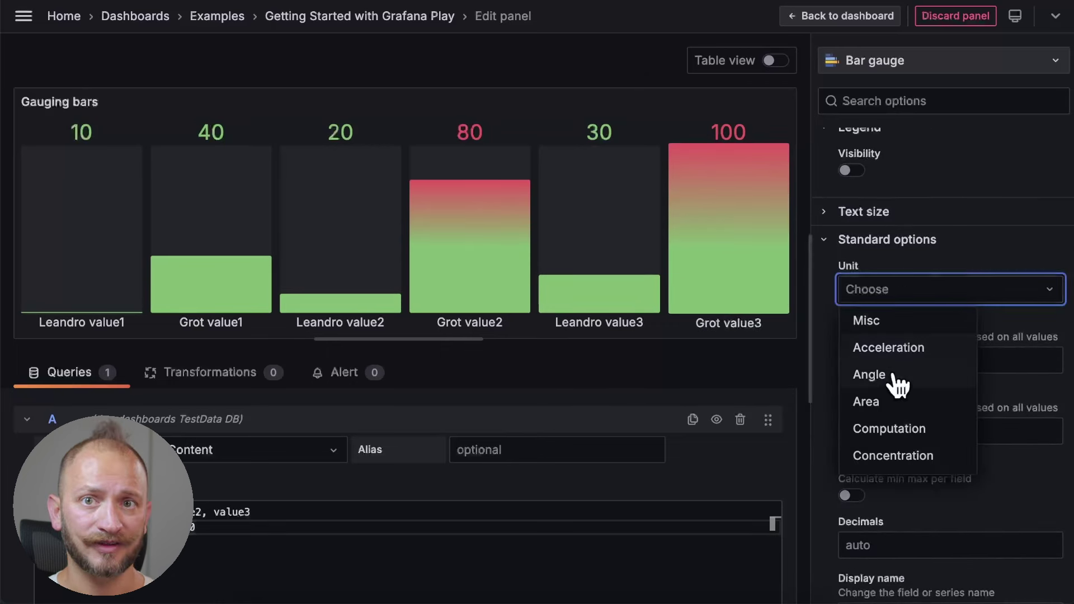
{"action": "key", "text": "Escape"}
{"action": "scroll", "coordinate": [951, 358], "scroll_direction": "down", "scroll_amount": 1}
{"action": "left_click", "coordinate": [951, 326]}
{"action": "type", "text": "20"}
{"action": "left_click", "coordinate": [951, 397]}
{"action": "type", "text": "50"}
Step: Clear the Min and Max values so they return to auto
{"action": "left_click", "coordinate": [959, 327]}
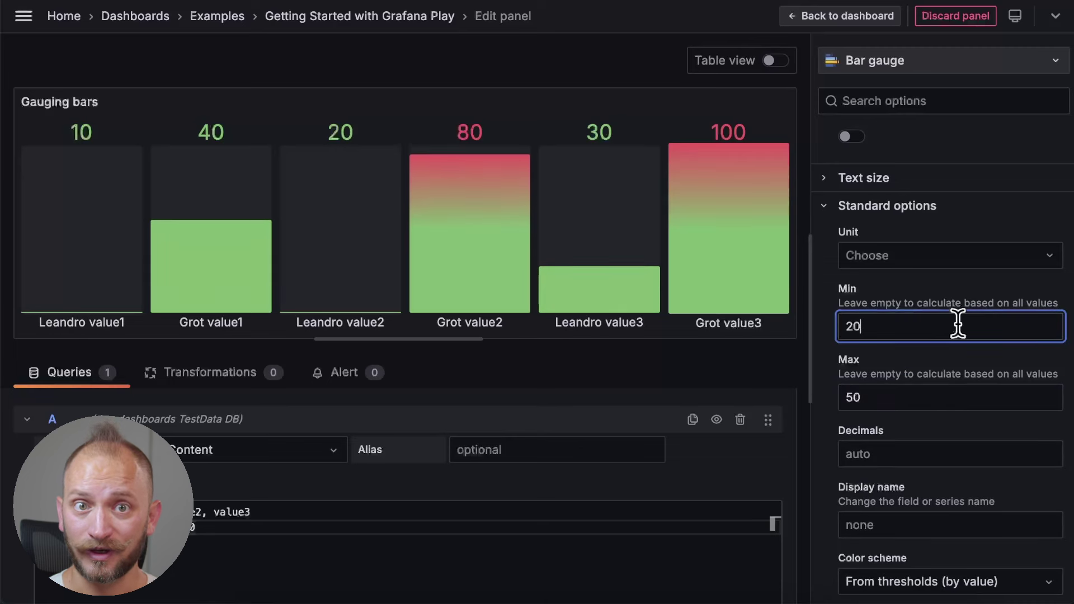
{"action": "key", "text": "BackSpace"}
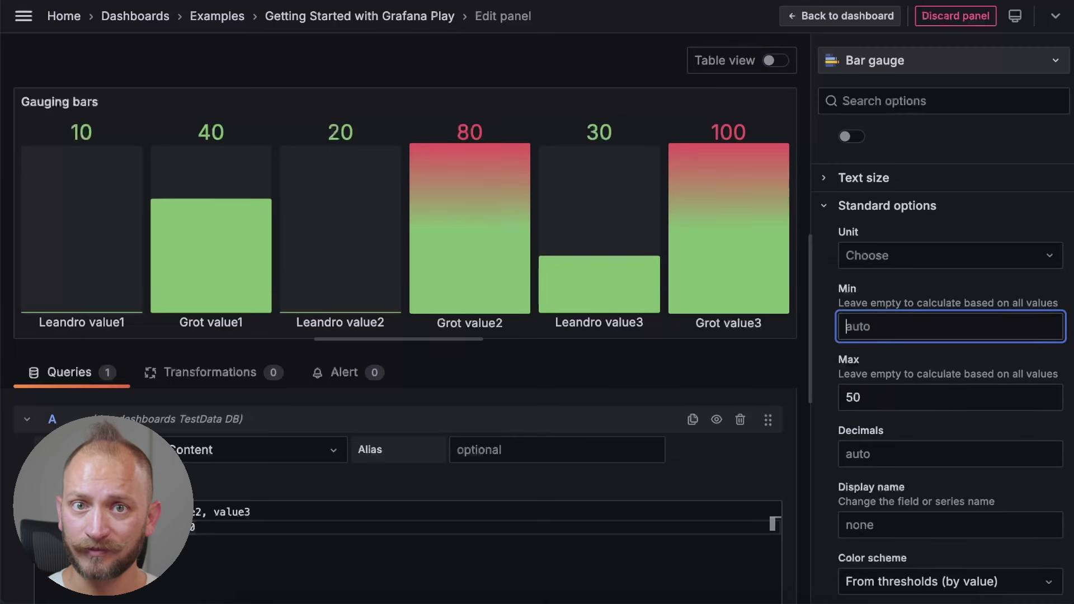
{"action": "left_click", "coordinate": [860, 392]}
{"action": "key", "text": "BackSpace"}
{"action": "key", "text": "BackSpace"}
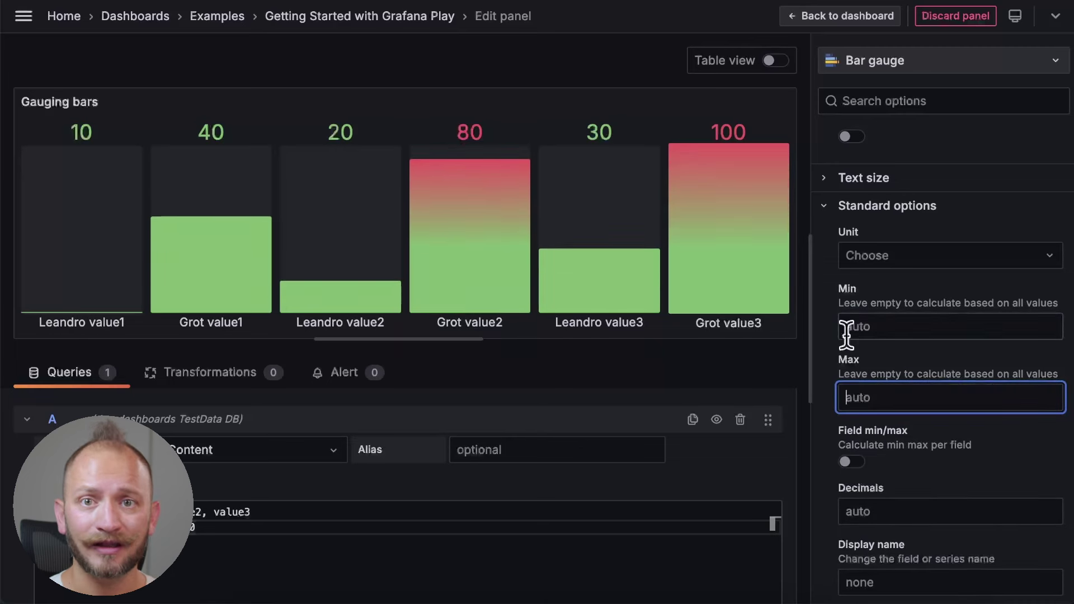
{"action": "left_click", "coordinate": [830, 327]}
Step: Toggle Field min/max on and off, then scroll to Thresholds (green base, red at 80)
{"action": "scroll", "coordinate": [899, 354], "scroll_direction": "down", "scroll_amount": 2}
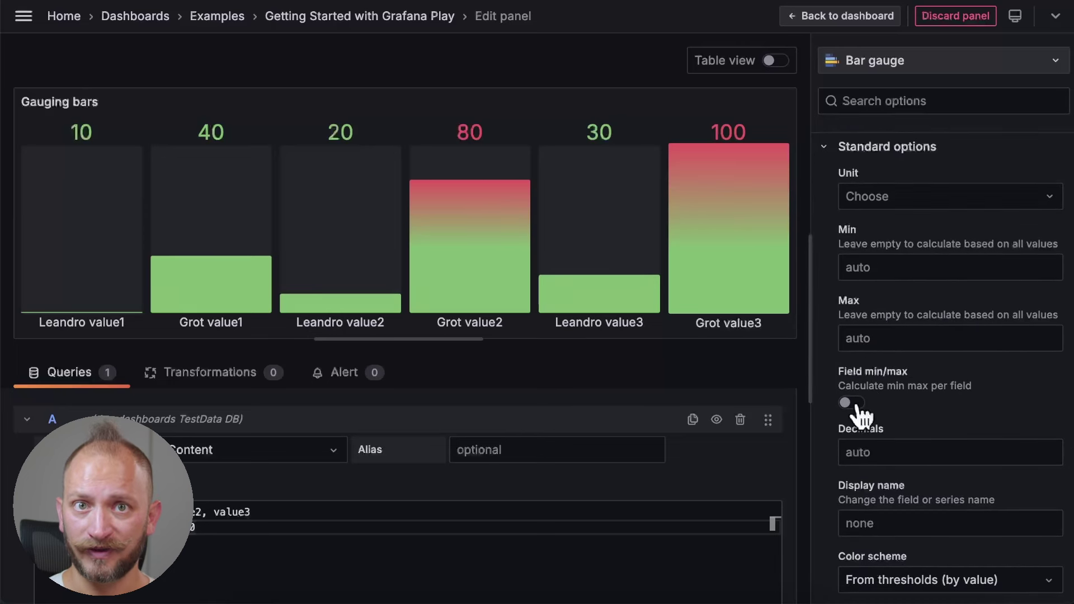
{"action": "left_click", "coordinate": [850, 408]}
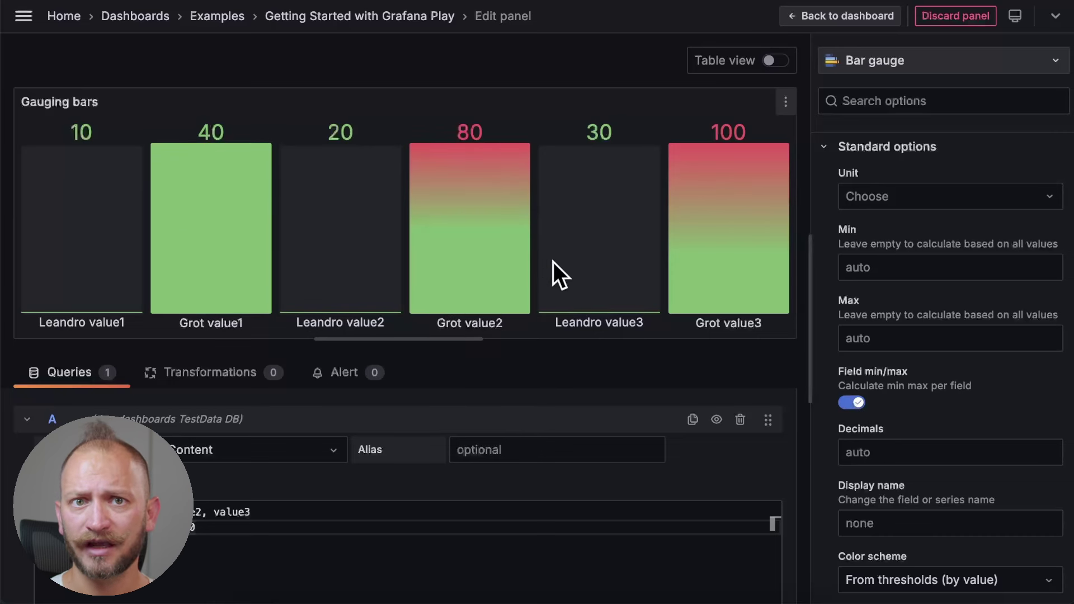
{"action": "left_click", "coordinate": [856, 403]}
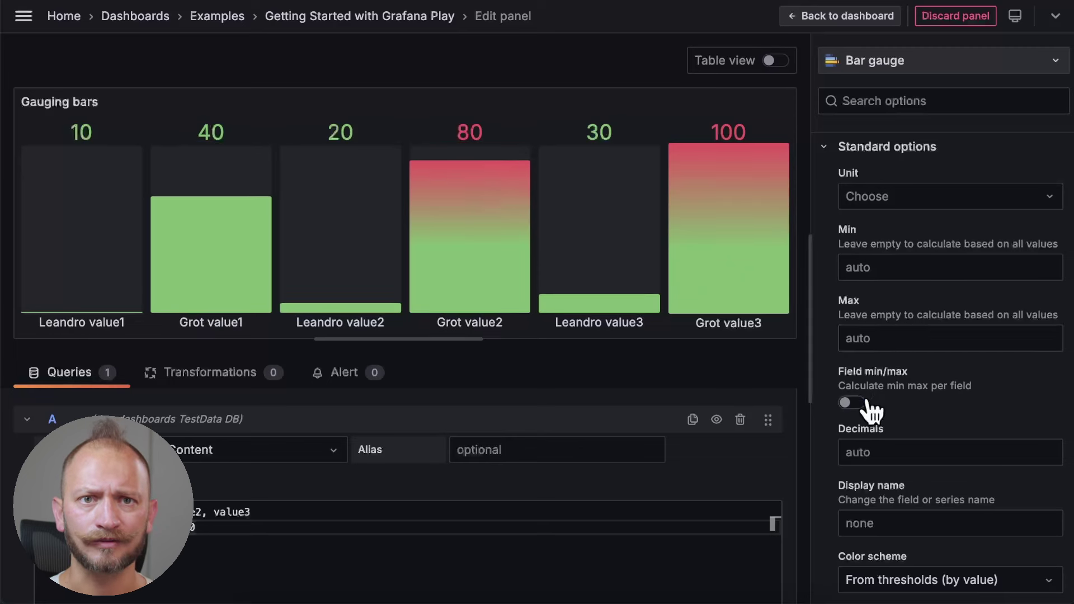
{"action": "scroll", "coordinate": [895, 453], "scroll_direction": "down", "scroll_amount": 3}
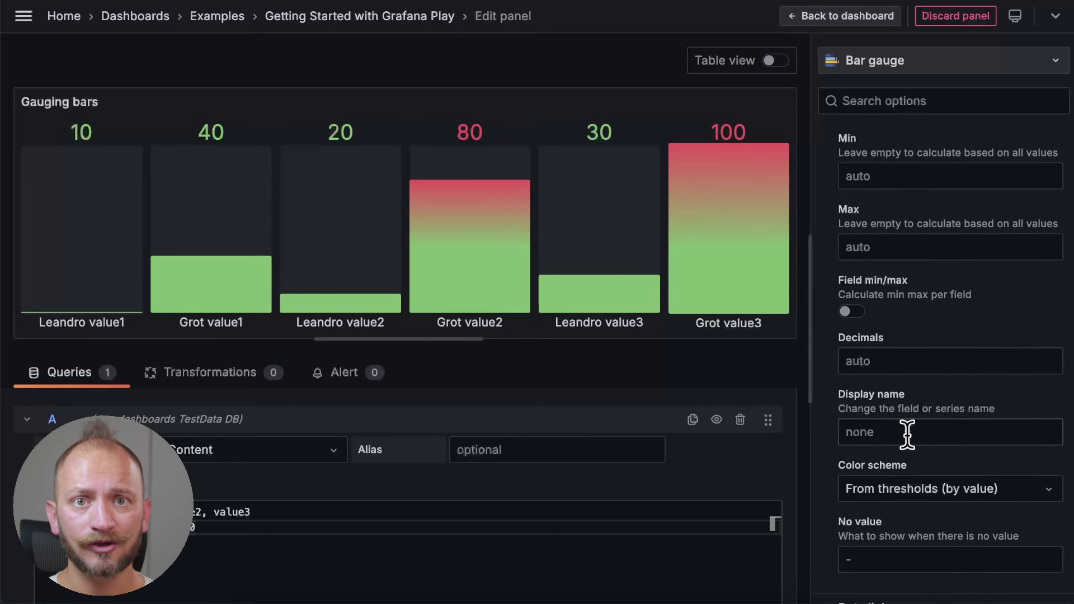
{"action": "scroll", "coordinate": [890, 432], "scroll_direction": "down", "scroll_amount": 3}
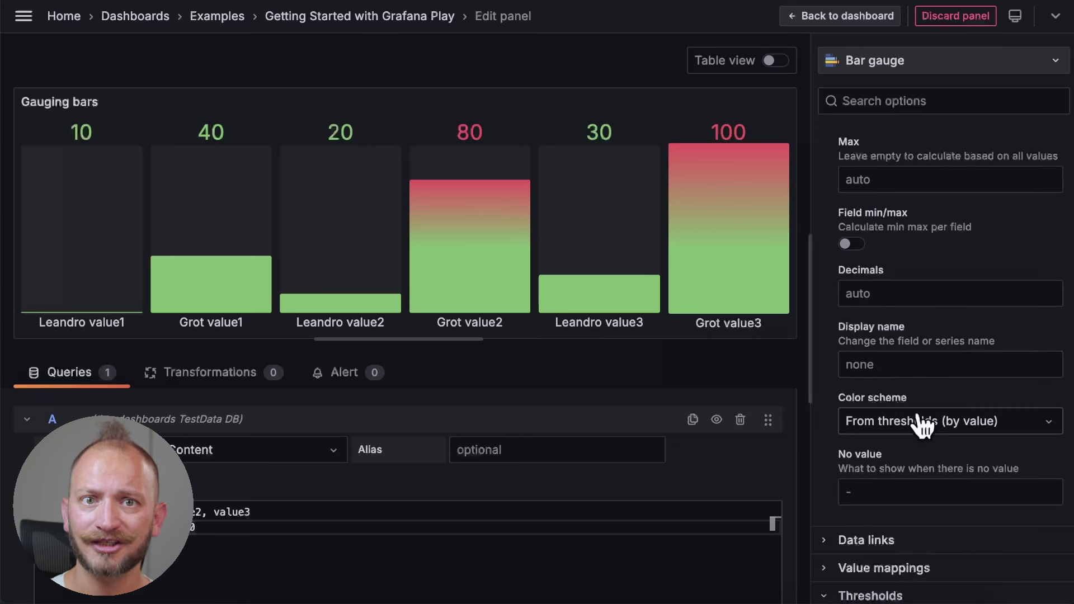
{"action": "scroll", "coordinate": [921, 426], "scroll_direction": "down", "scroll_amount": 3}
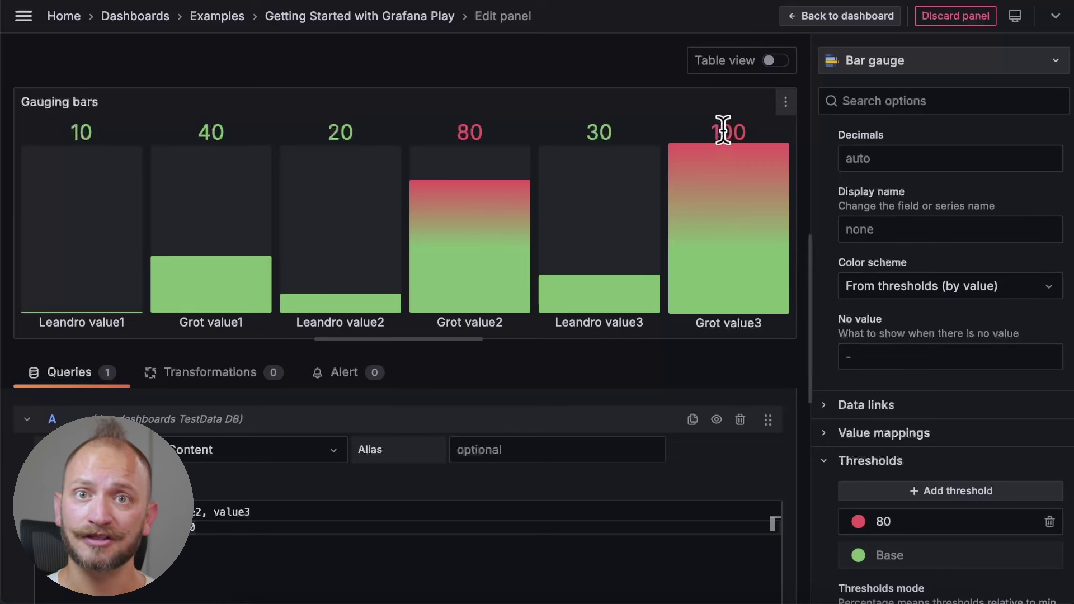
{"action": "scroll", "coordinate": [853, 313], "scroll_direction": "down", "scroll_amount": 2}
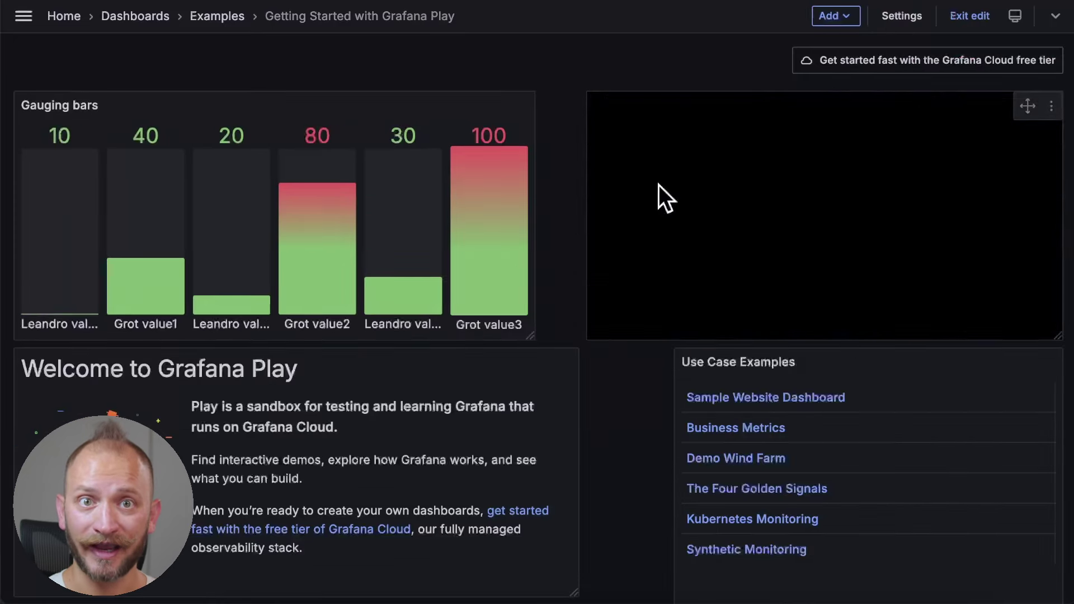
Step: Enlarge the Gauging bars panel across most of the top row, pushing the video panel below
{"action": "left_click_drag", "start_coordinate": [535, 333], "coordinate": [837, 432]}
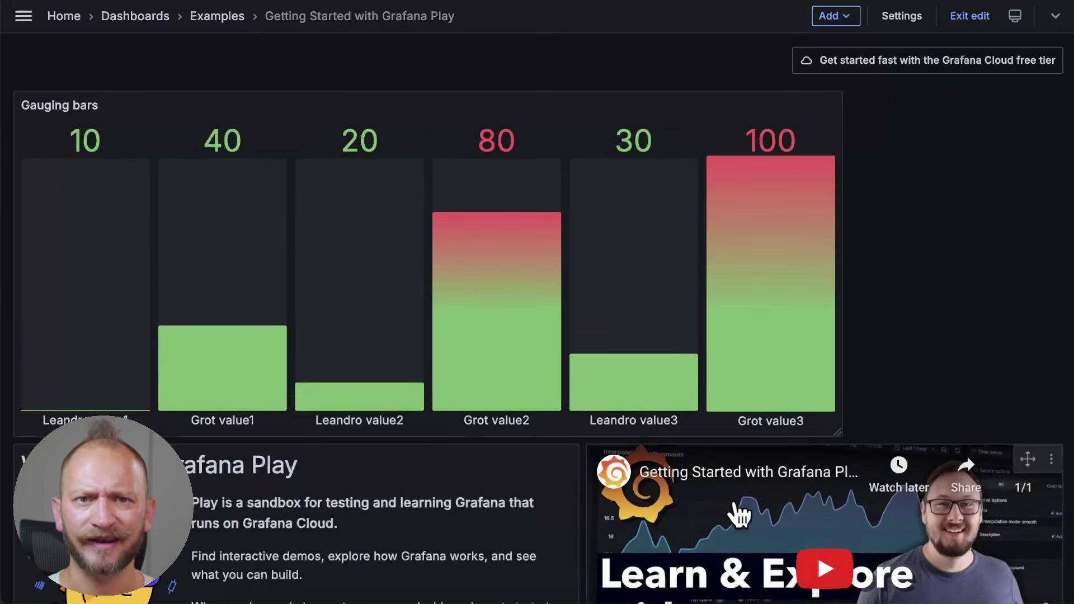